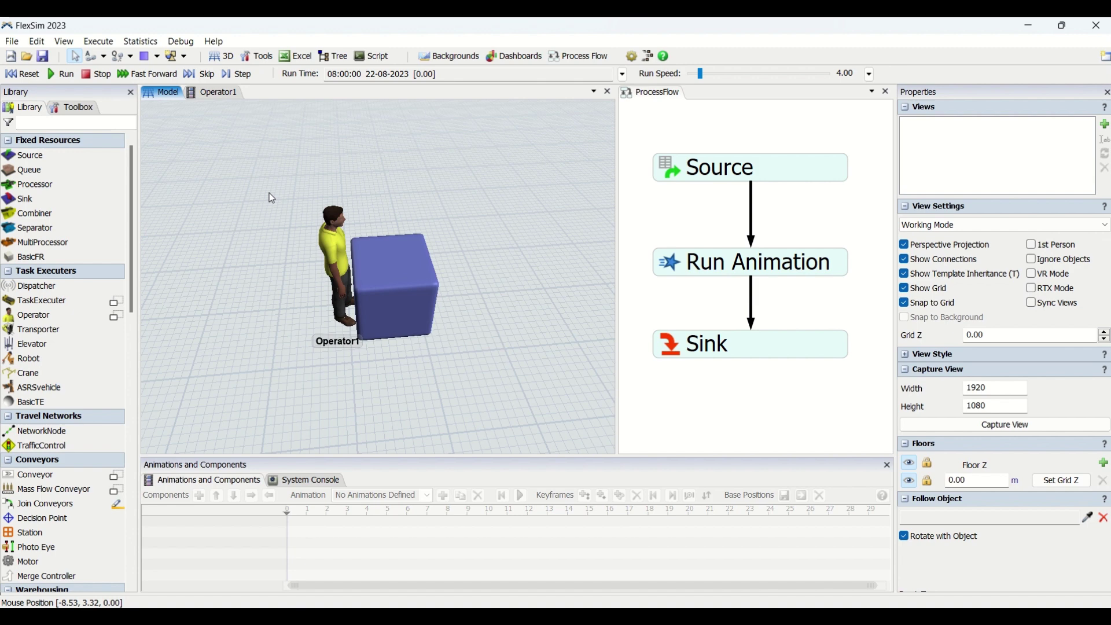
# Run the model and replay Operator1's box-pushing animation five more times, finishing reset at 0.00
pyautogui.click(64, 75)
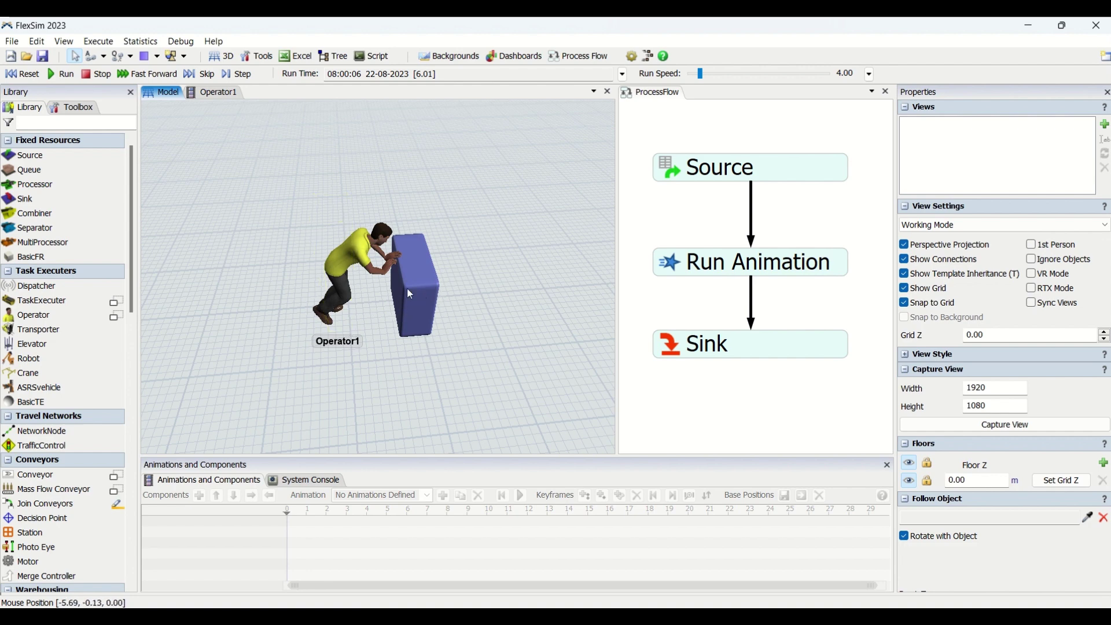
pyautogui.click(28, 76)
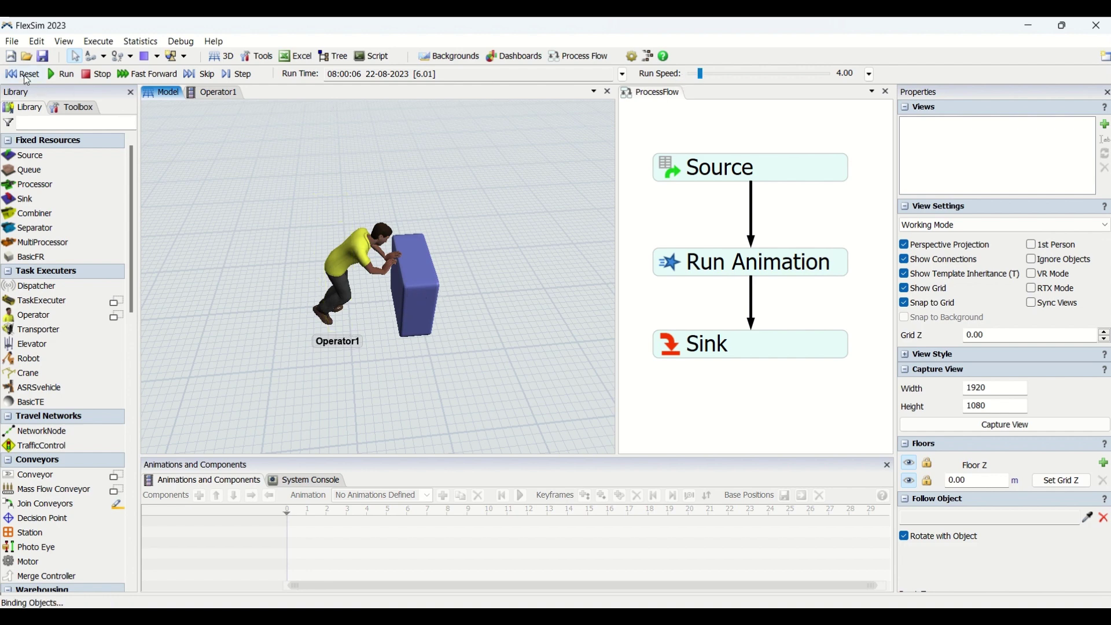
pyautogui.click(66, 76)
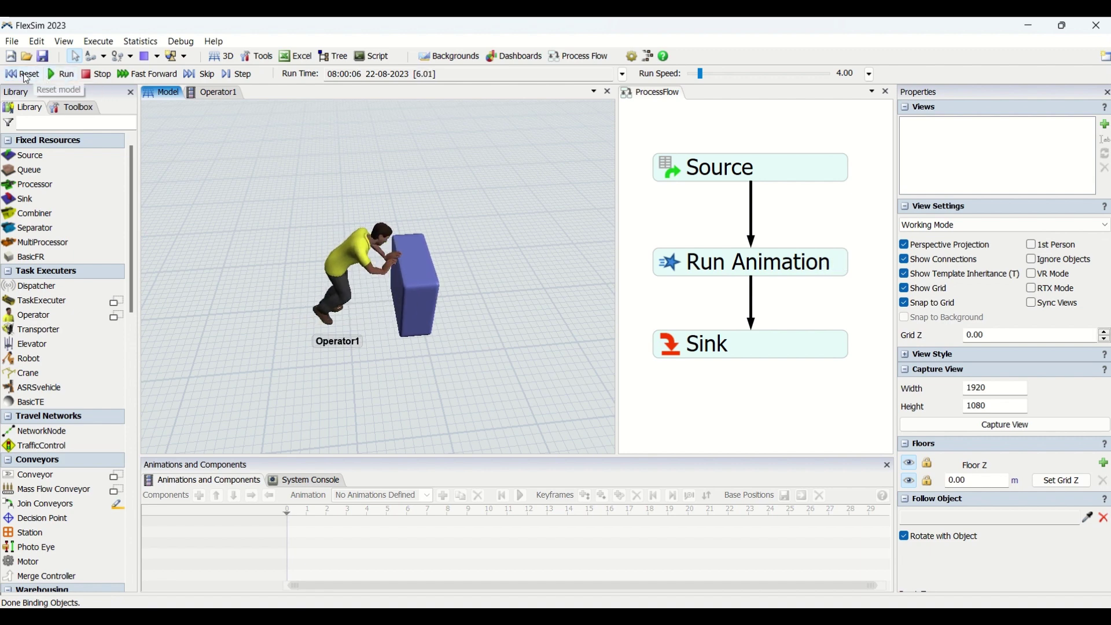
pyautogui.click(41, 77)
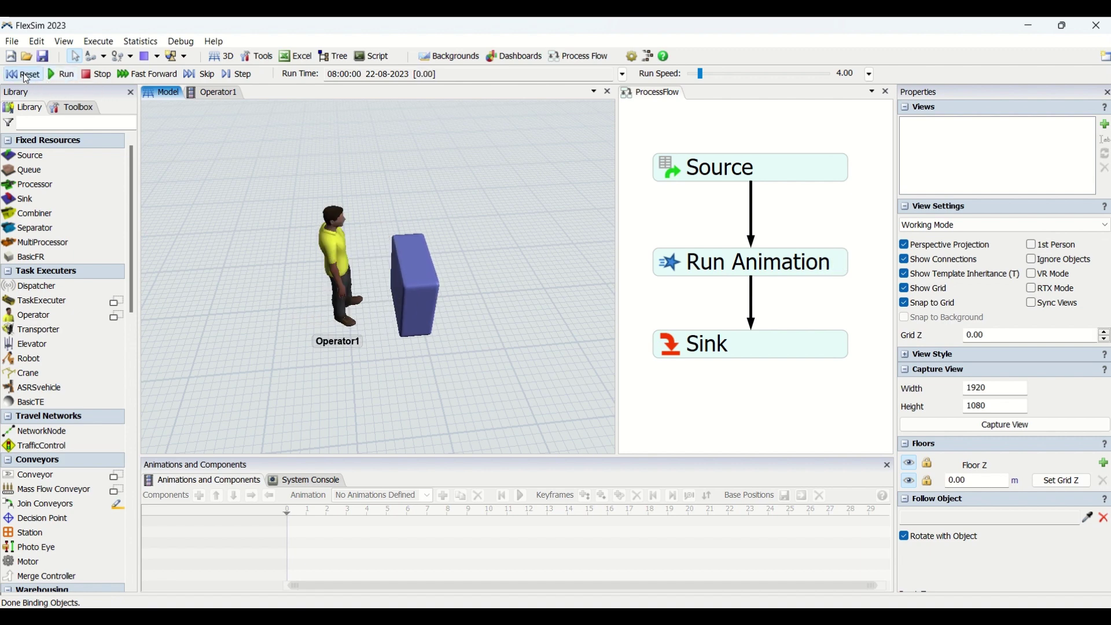
pyautogui.click(62, 75)
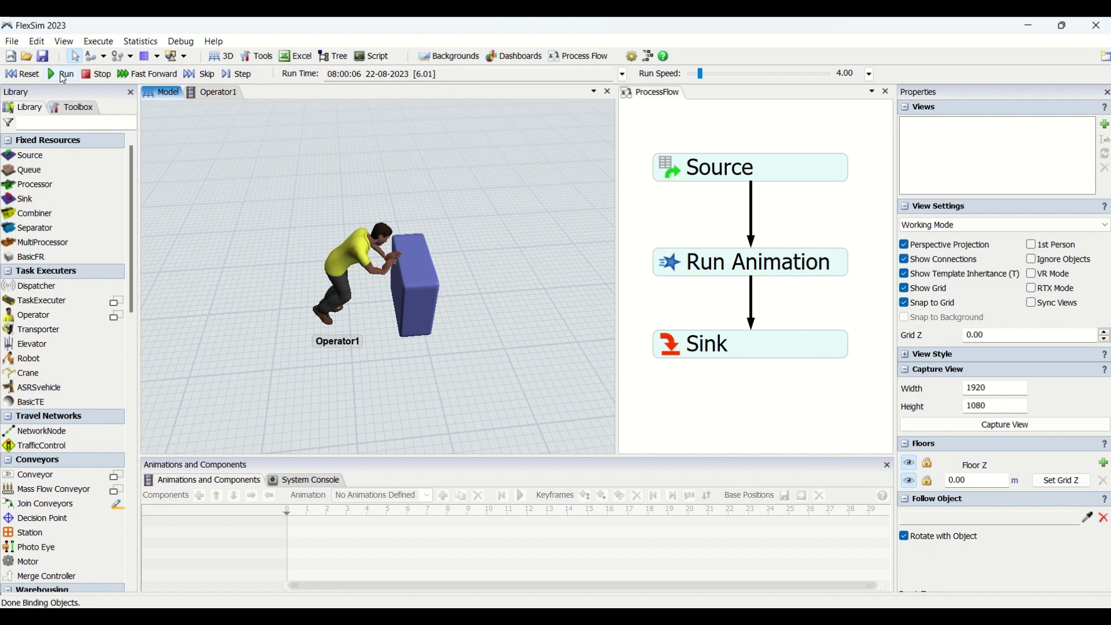
pyautogui.click(22, 75)
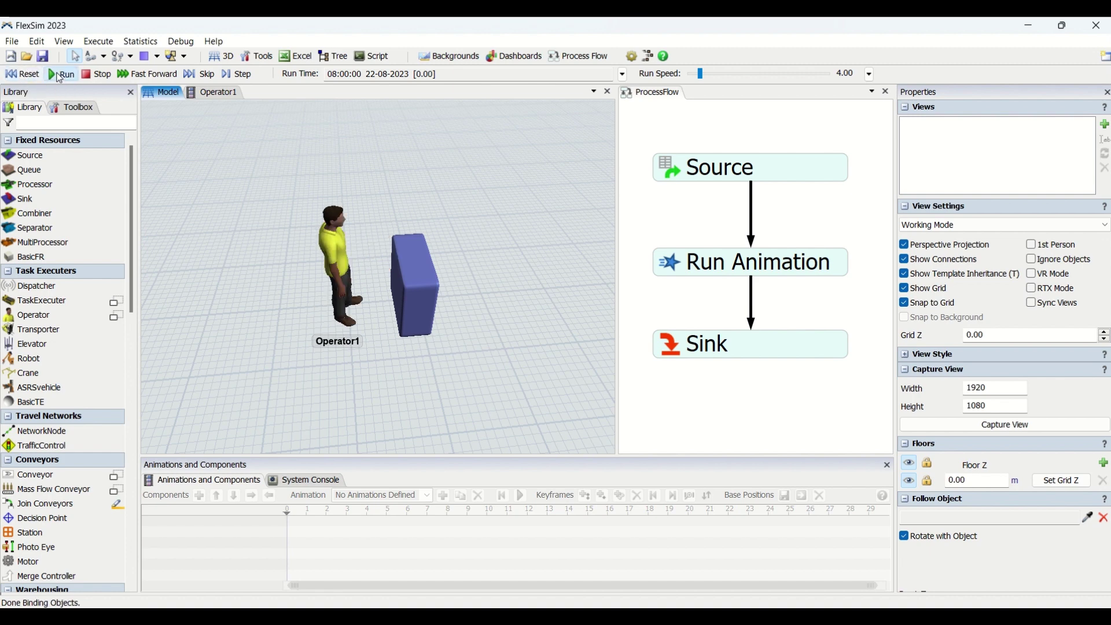
pyautogui.click(61, 75)
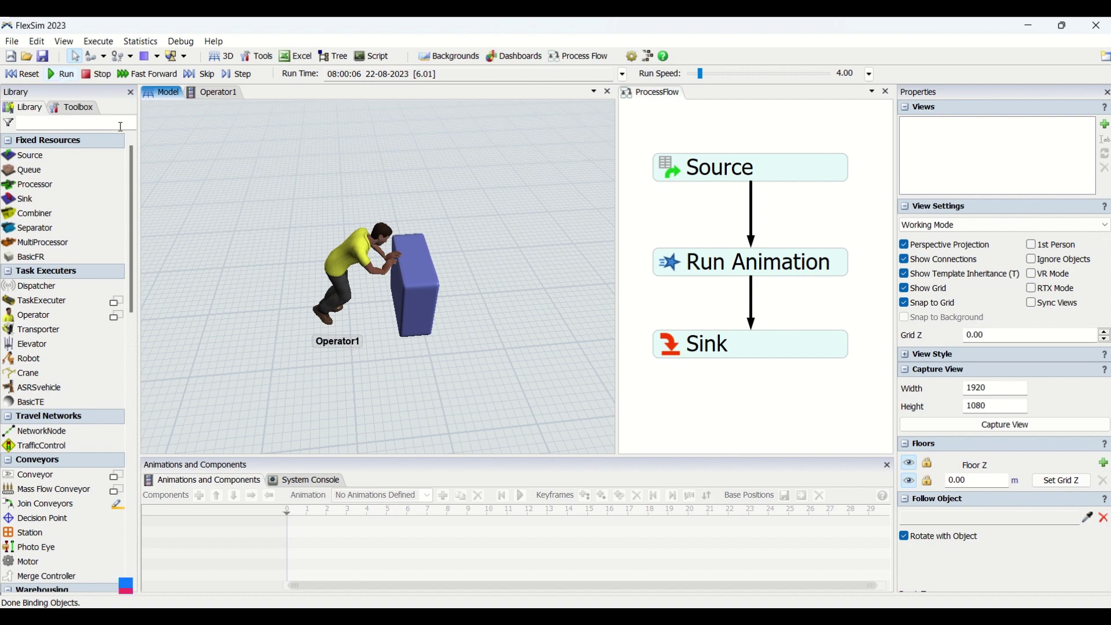
pyautogui.click(22, 78)
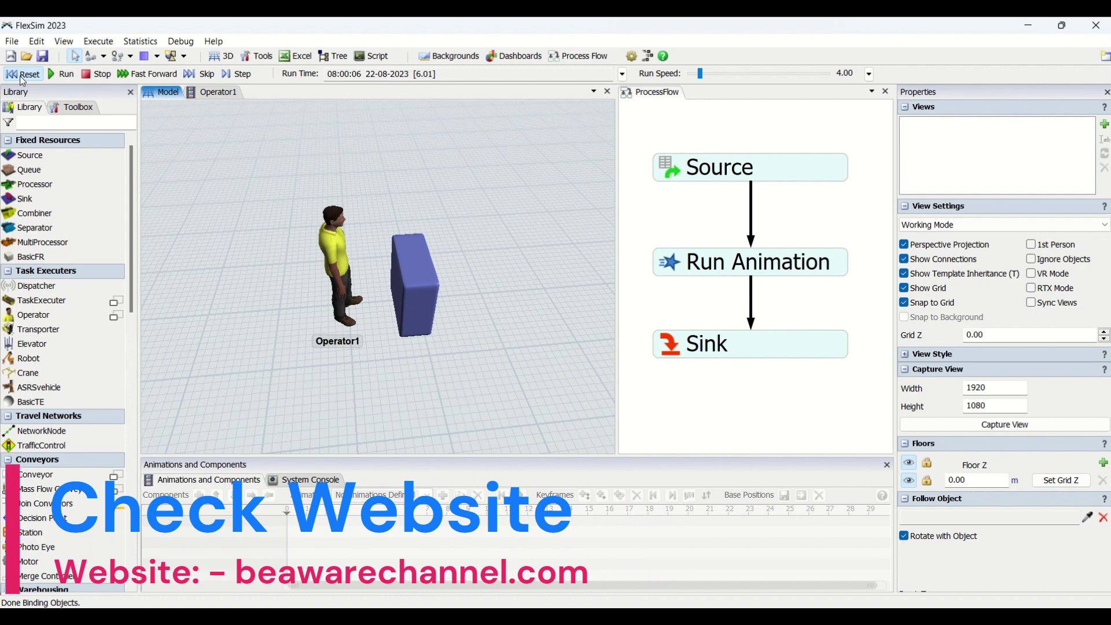
pyautogui.click(60, 74)
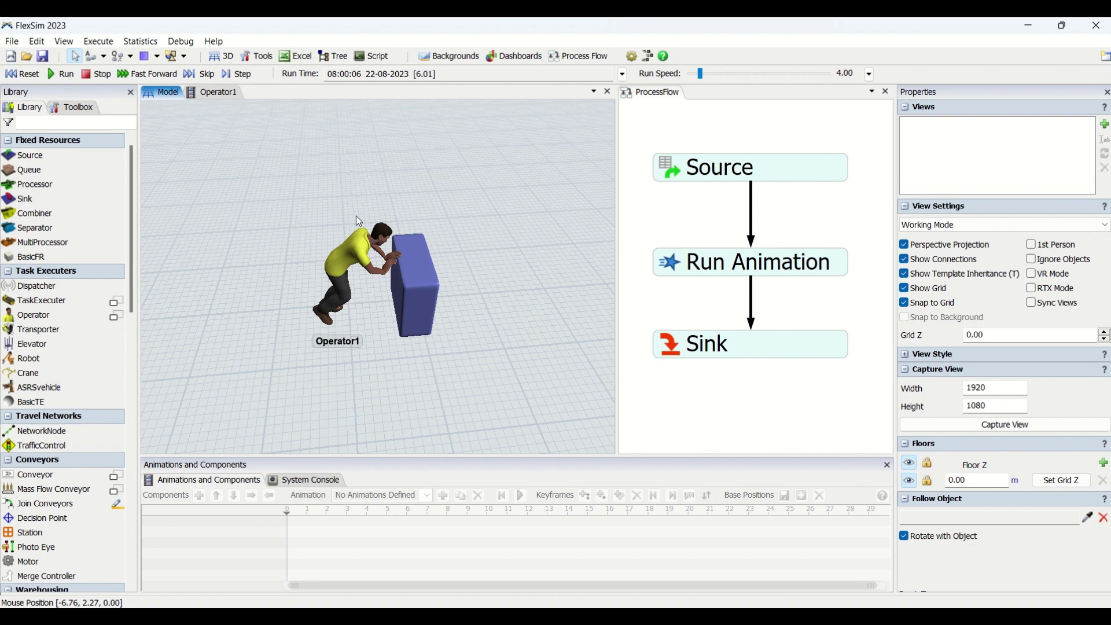
pyautogui.click(21, 75)
pyautogui.click(61, 74)
# Place a new operator, Operator2, from the Library beside the box
pyautogui.press('Left')
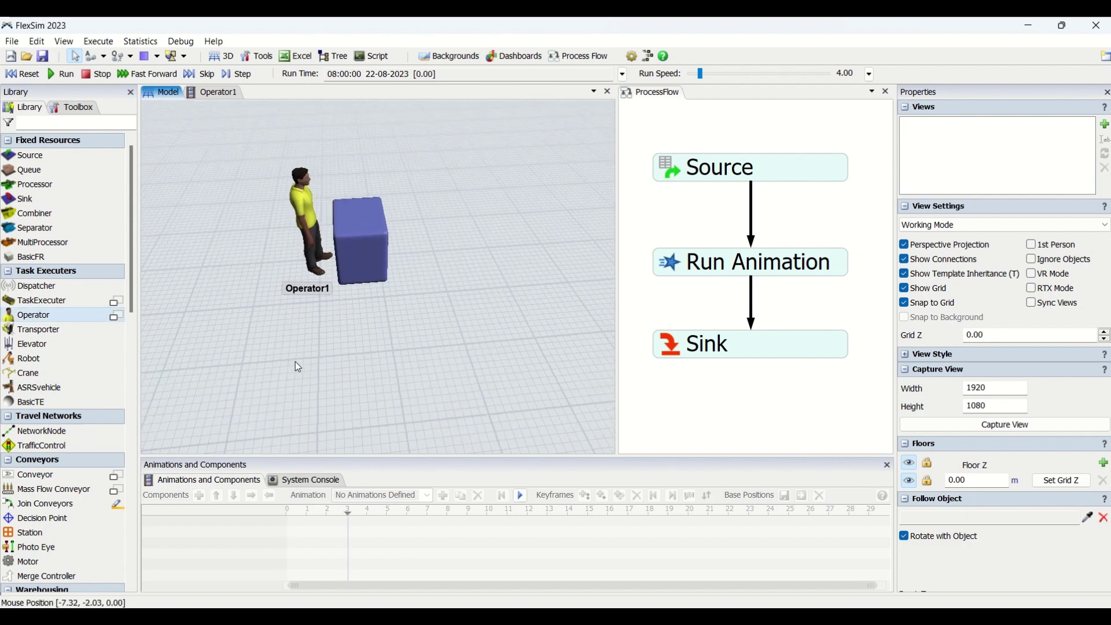
pyautogui.moveTo(57, 316); pyautogui.dragTo(390, 368)
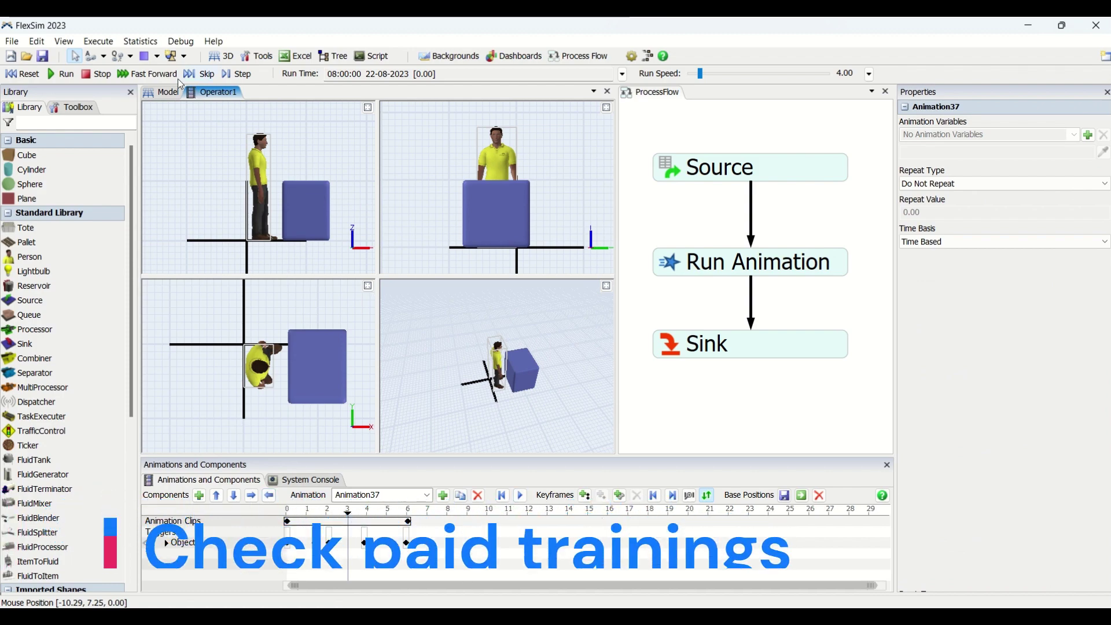
pyautogui.click(168, 93)
# Open Operator2's Animations and Components editor via Edit > Animations
pyautogui.click(377, 298)
pyautogui.rightClick(377, 298)
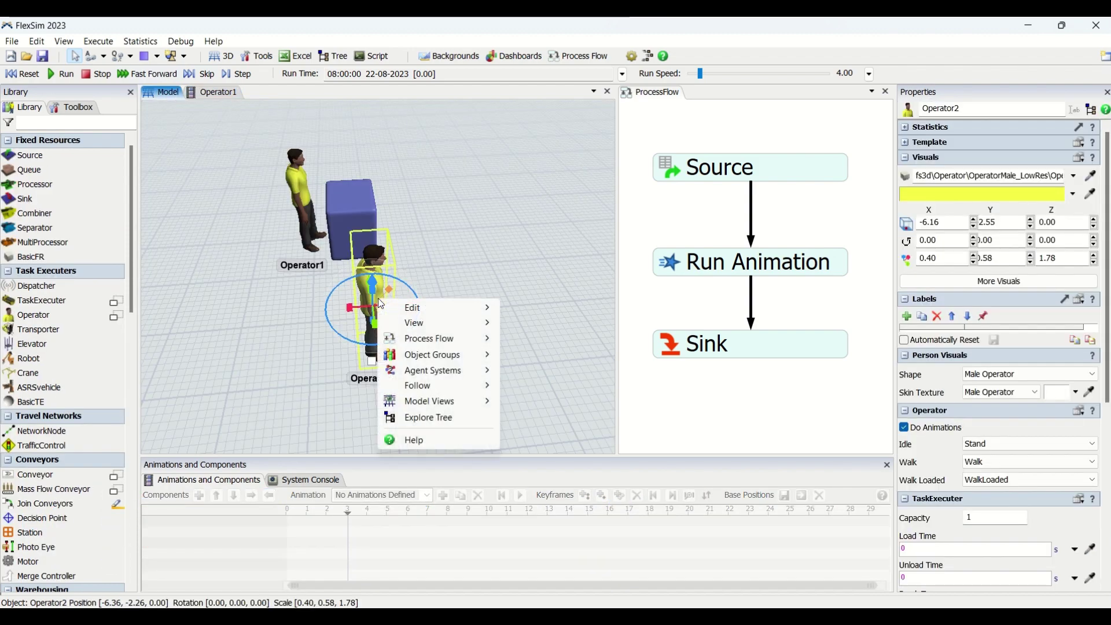
pyautogui.moveTo(425, 308)
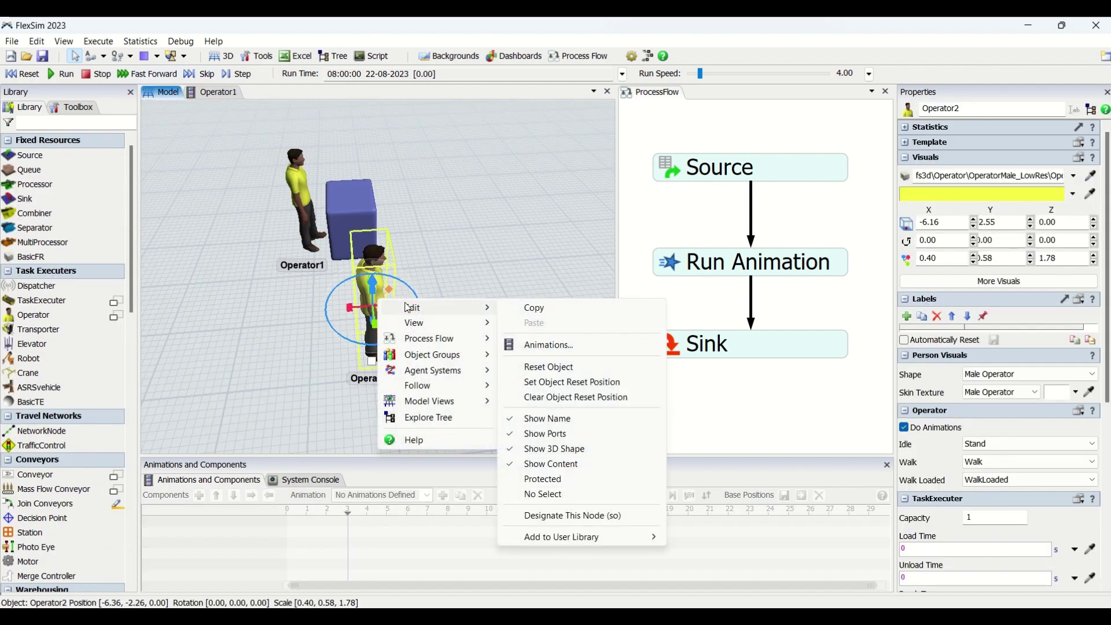
pyautogui.click(591, 347)
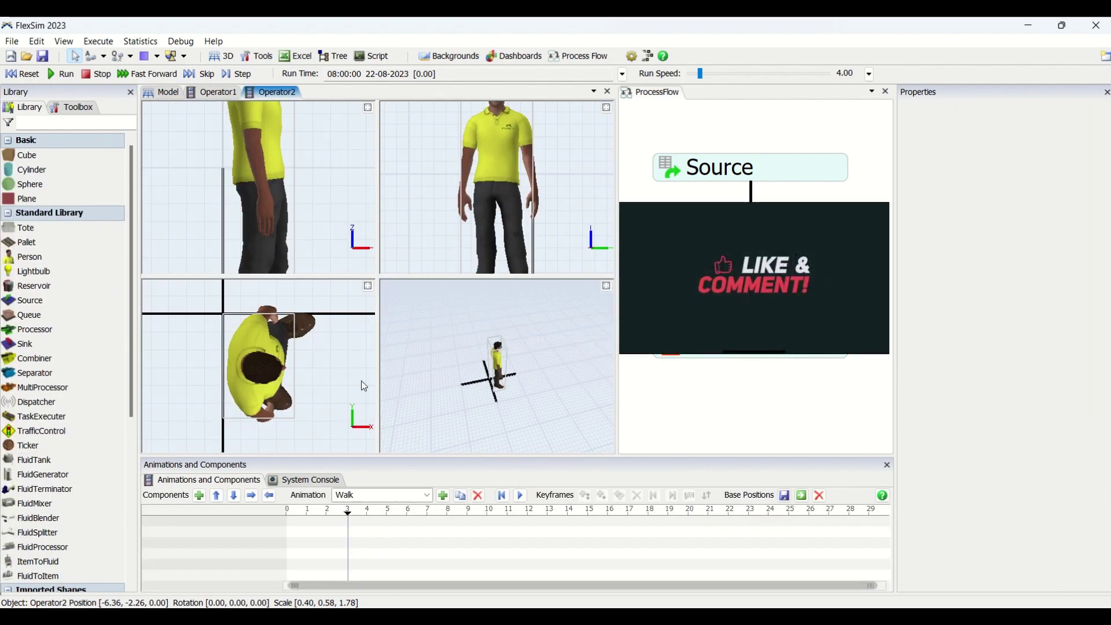
pyautogui.scroll(-5, 311, 179)
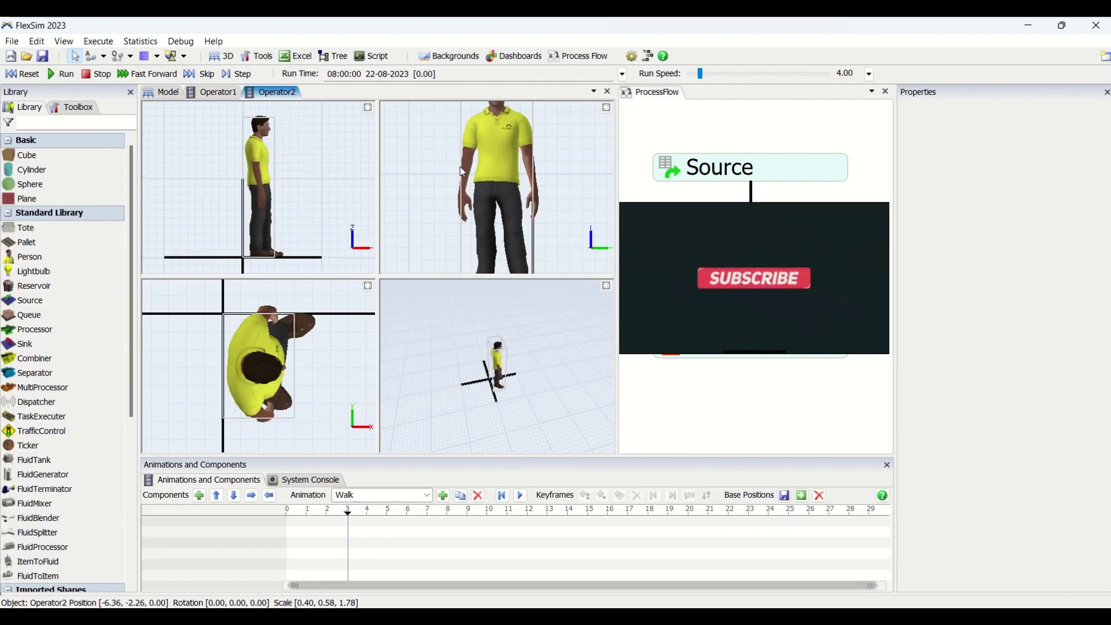
pyautogui.scroll(-5, 463, 168)
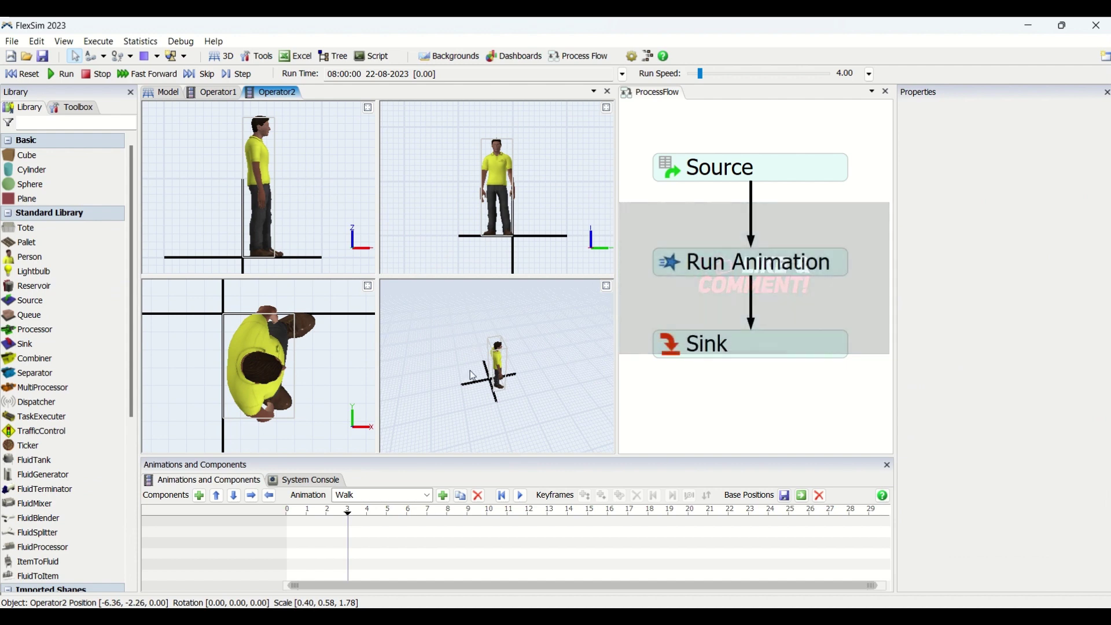
# Add a box component, Object0, to Operator2's animation and select it at time zero
pyautogui.click(200, 496)
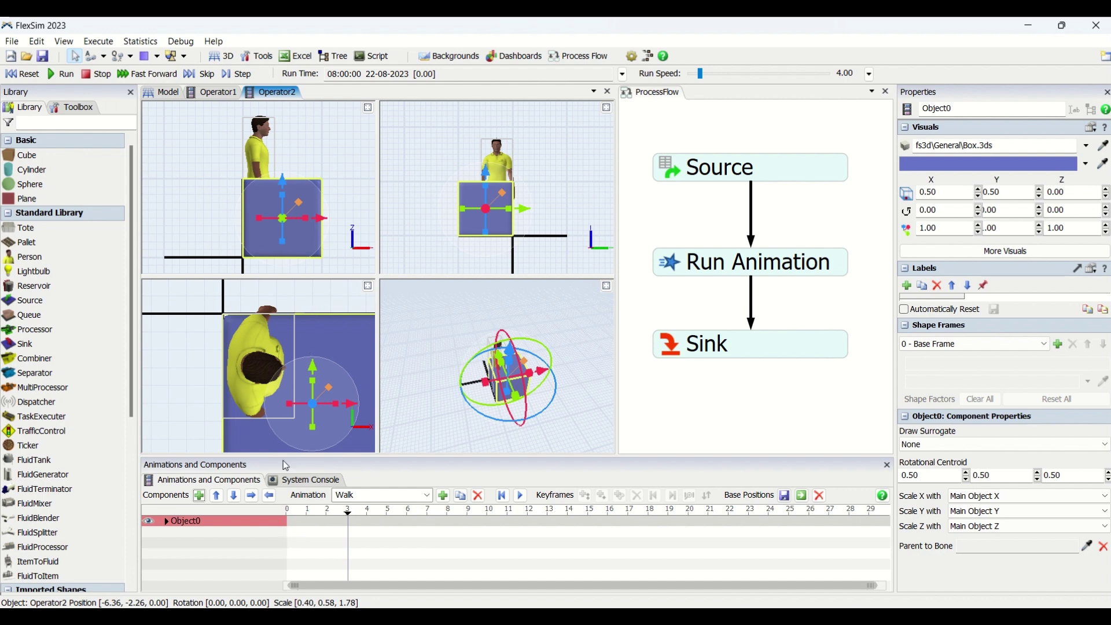
pyautogui.click(195, 369)
pyautogui.moveTo(194, 365); pyautogui.dragTo(155, 342)
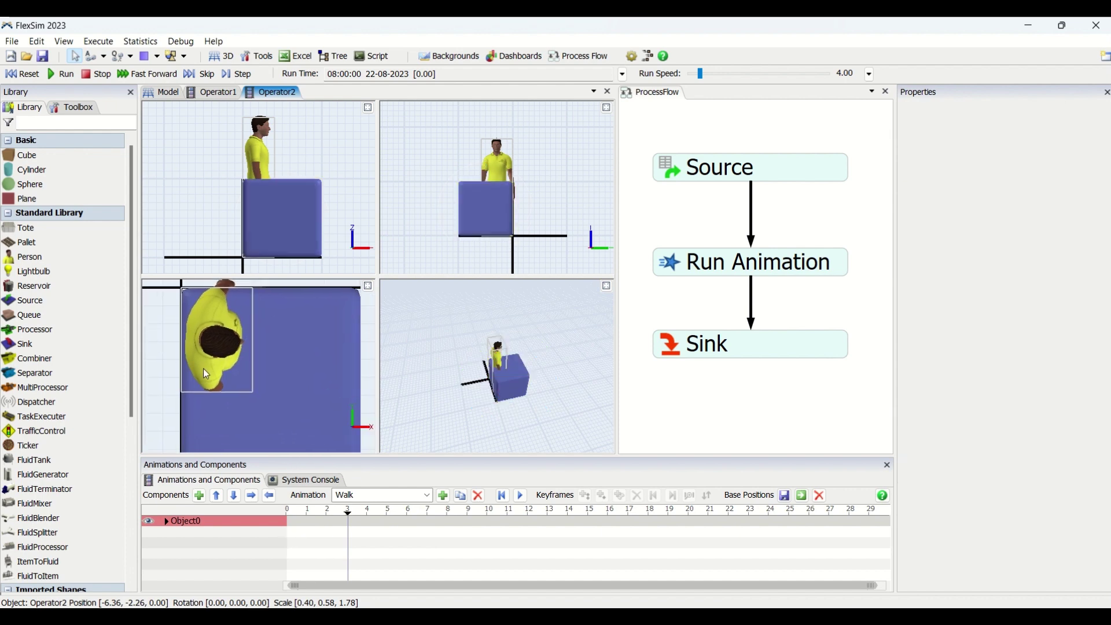
pyautogui.scroll(-2, 165, 364)
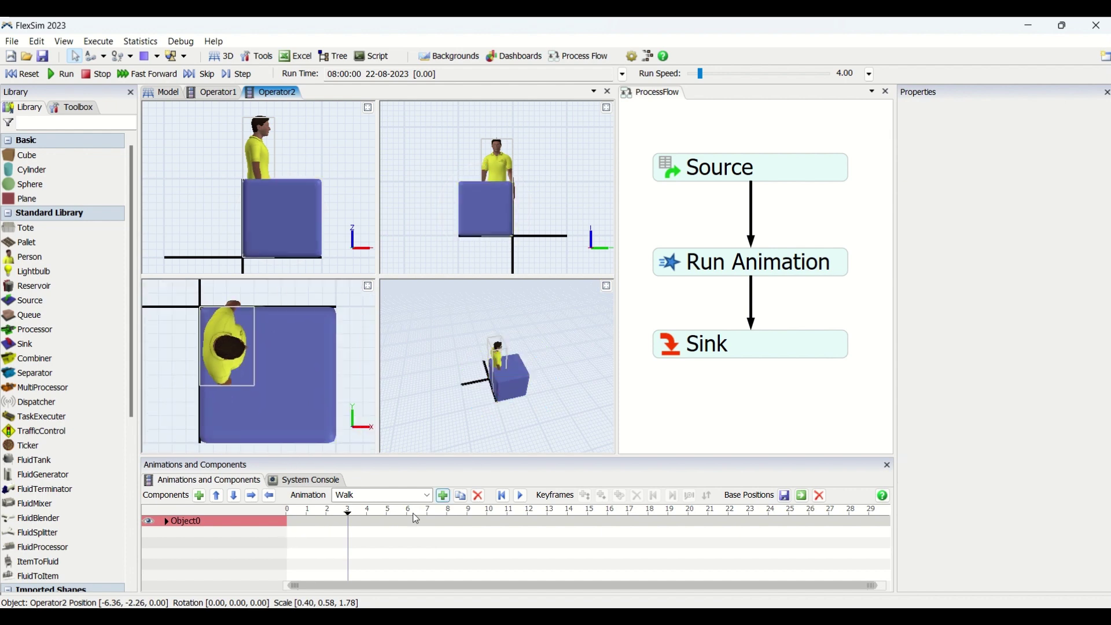
pyautogui.click(504, 500)
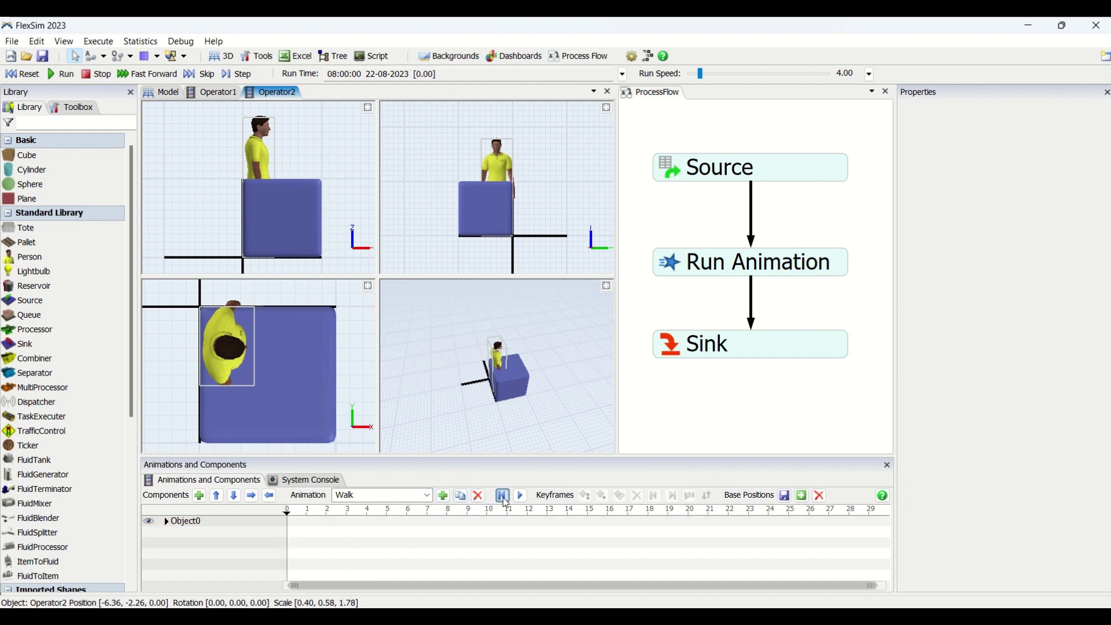
pyautogui.click(197, 524)
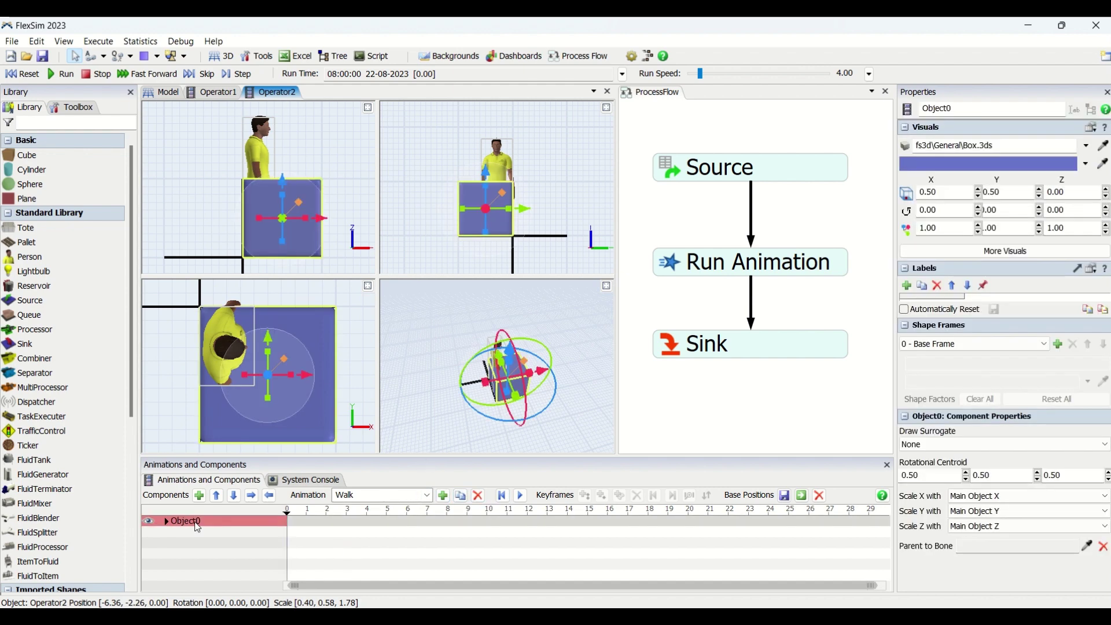
# Create a new animation named 'beaware' and move the box in front of Operator2
pyautogui.click(443, 496)
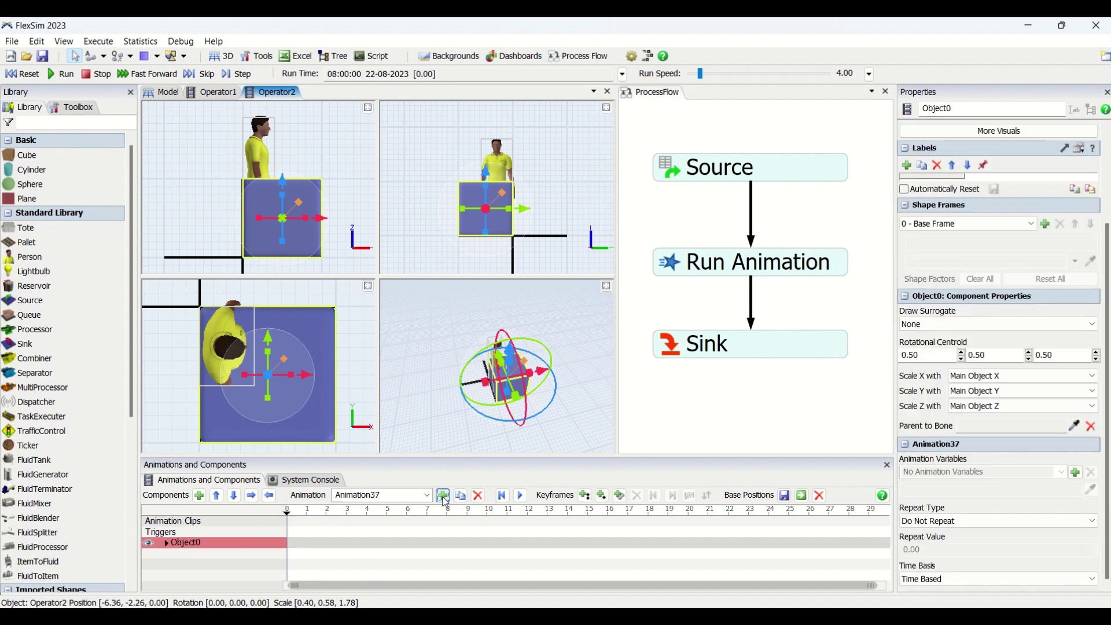
pyautogui.doubleClick(386, 497)
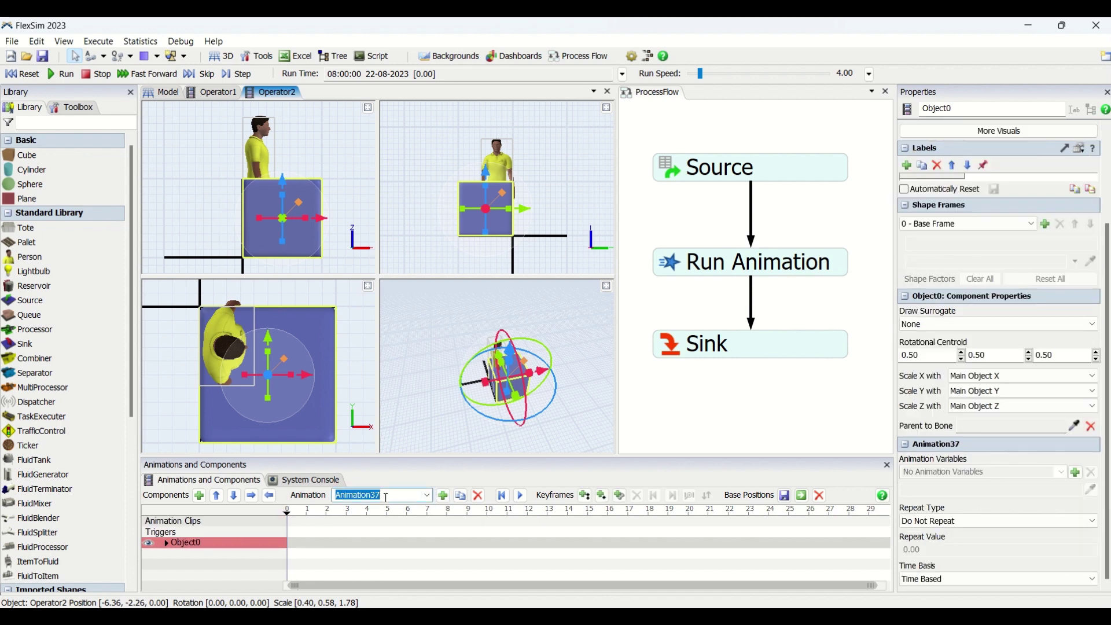
pyautogui.write('beaware')
pyautogui.click(357, 381)
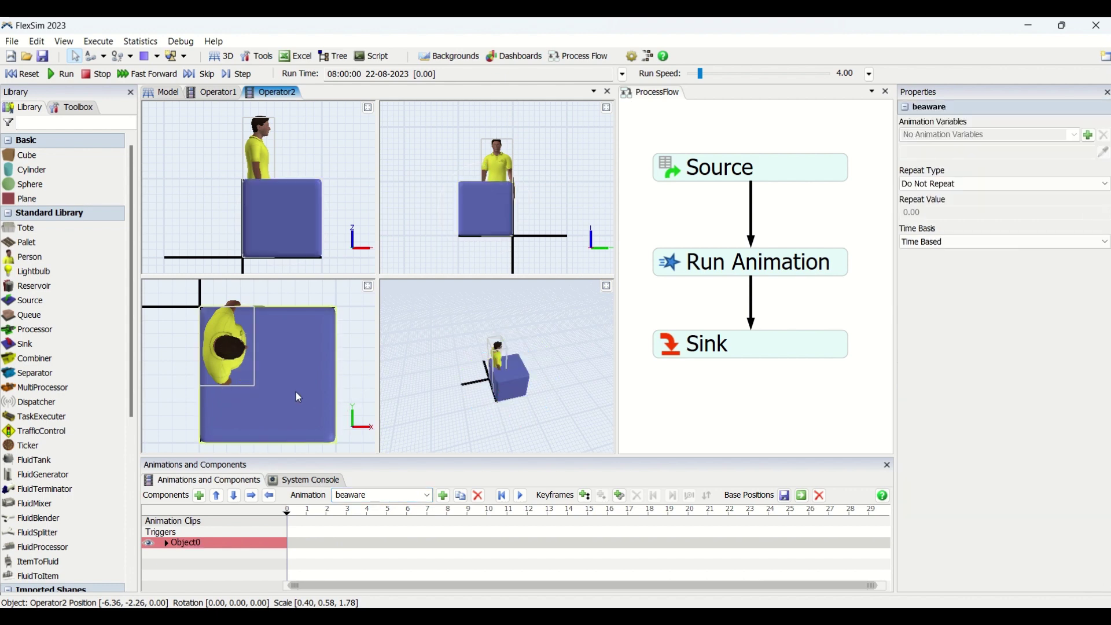
pyautogui.moveTo(283, 403); pyautogui.dragTo(350, 381)
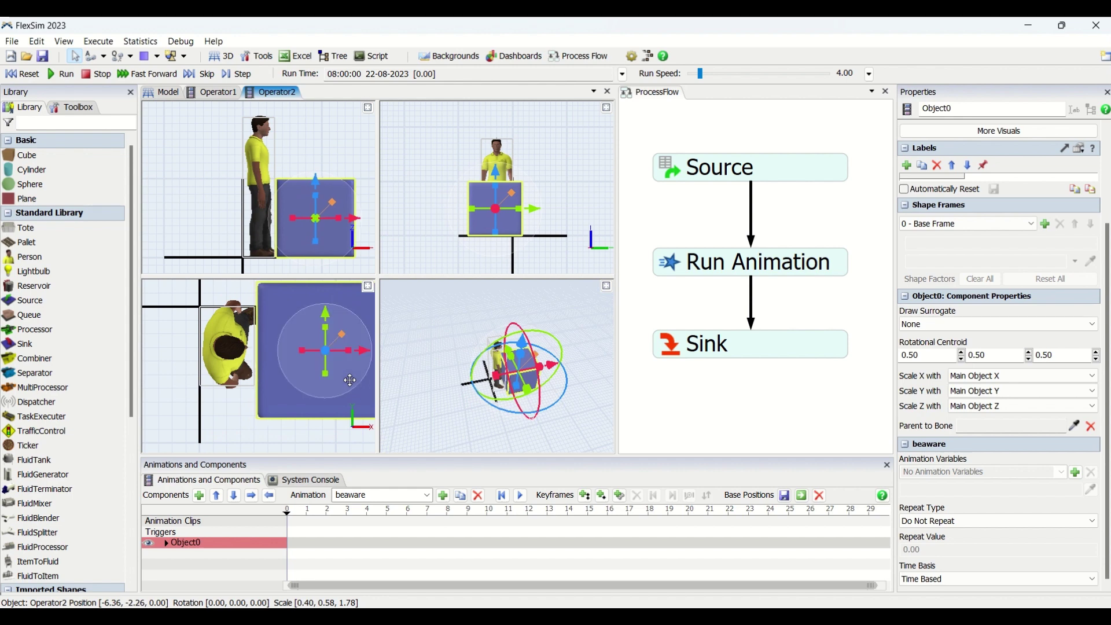
# Keyframe the box at its start, then pushed further from Operator2 at about 2.4 seconds
pyautogui.click(585, 497)
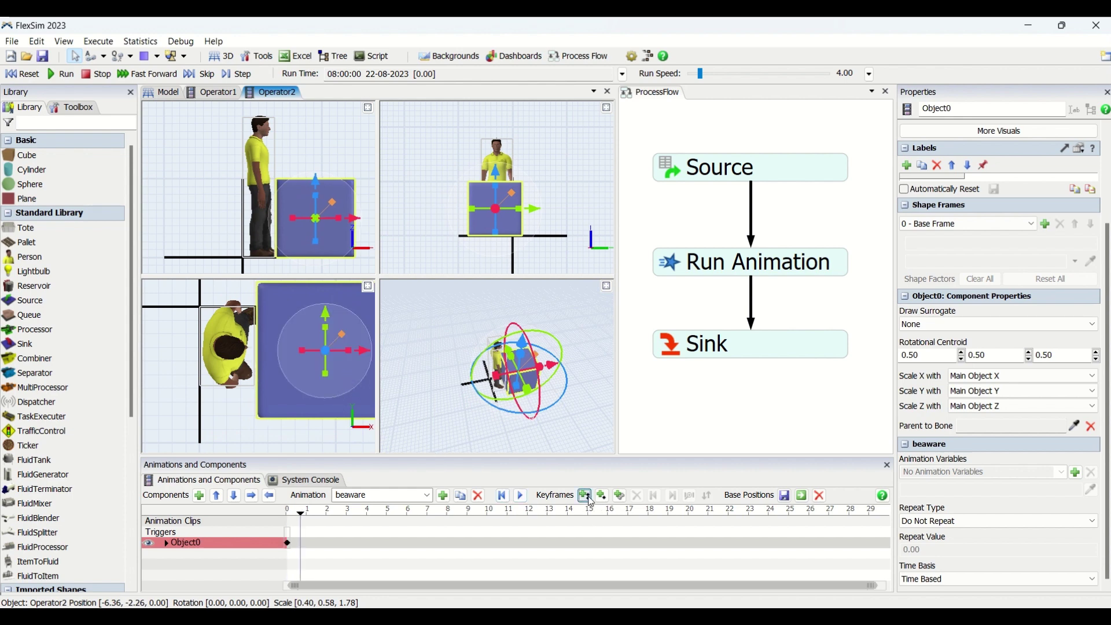
pyautogui.moveTo(305, 517)
pyautogui.mouseDown()
pyautogui.moveTo(329, 514)
pyautogui.moveTo(315, 514)
pyautogui.mouseUp()
pyautogui.click(586, 496)
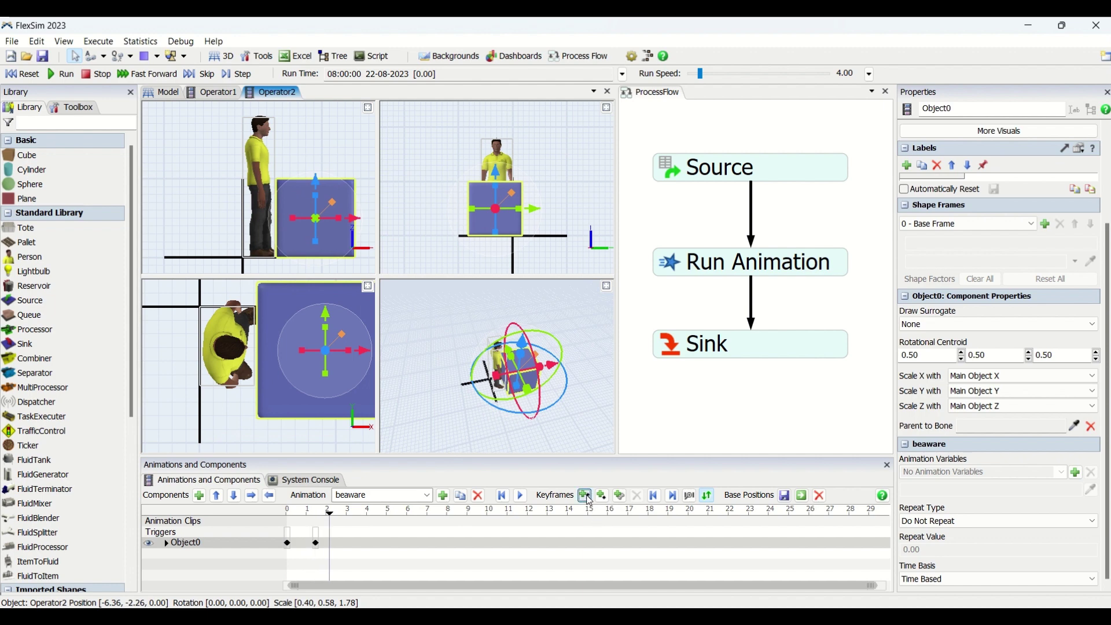
pyautogui.moveTo(330, 516); pyautogui.dragTo(340, 517)
pyautogui.moveTo(300, 351); pyautogui.dragTo(318, 352)
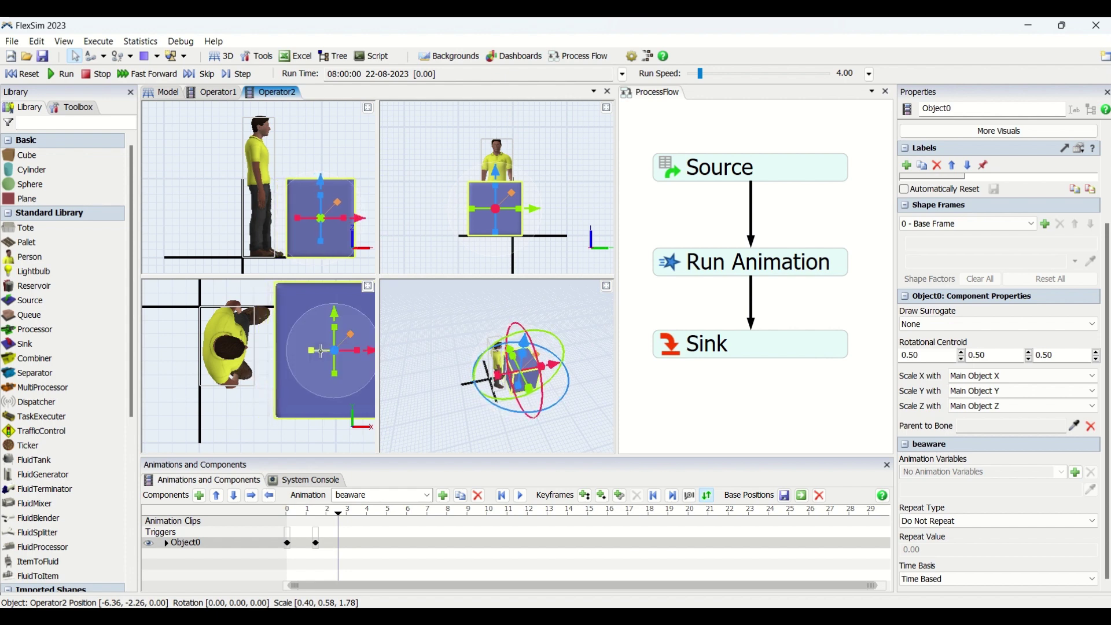
pyautogui.click(585, 496)
# Add three keyframes from about 3.5 seconds, narrowing the box to half width and beyond as it tips
pyautogui.moveTo(355, 514); pyautogui.dragTo(363, 514)
pyautogui.moveTo(319, 352)
pyautogui.moveTo(319, 352); pyautogui.dragTo(359, 376)
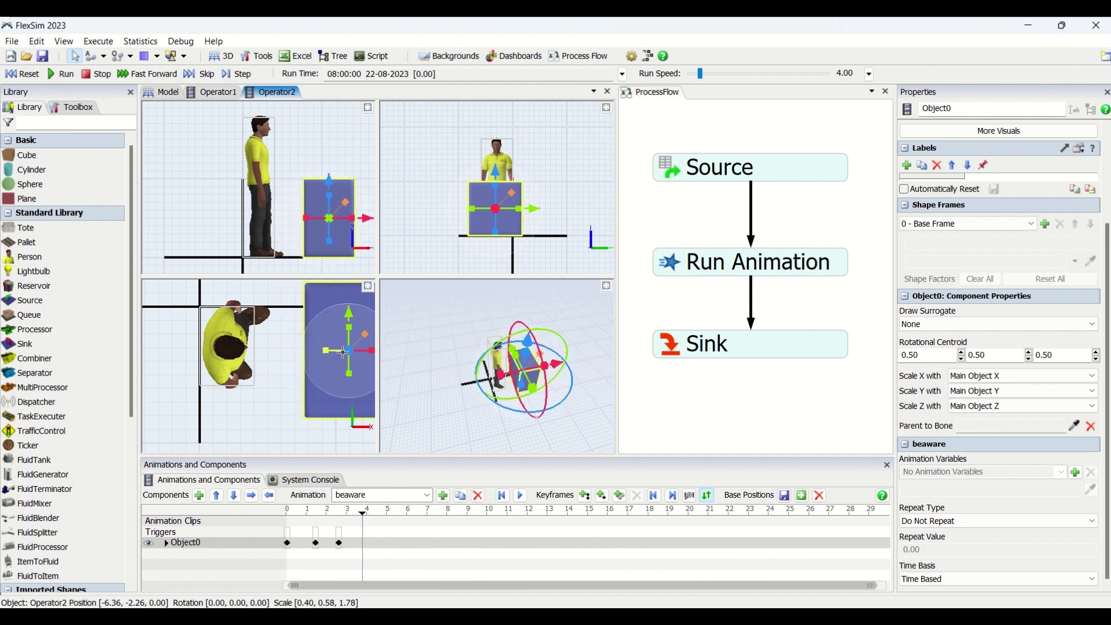
pyautogui.click(585, 496)
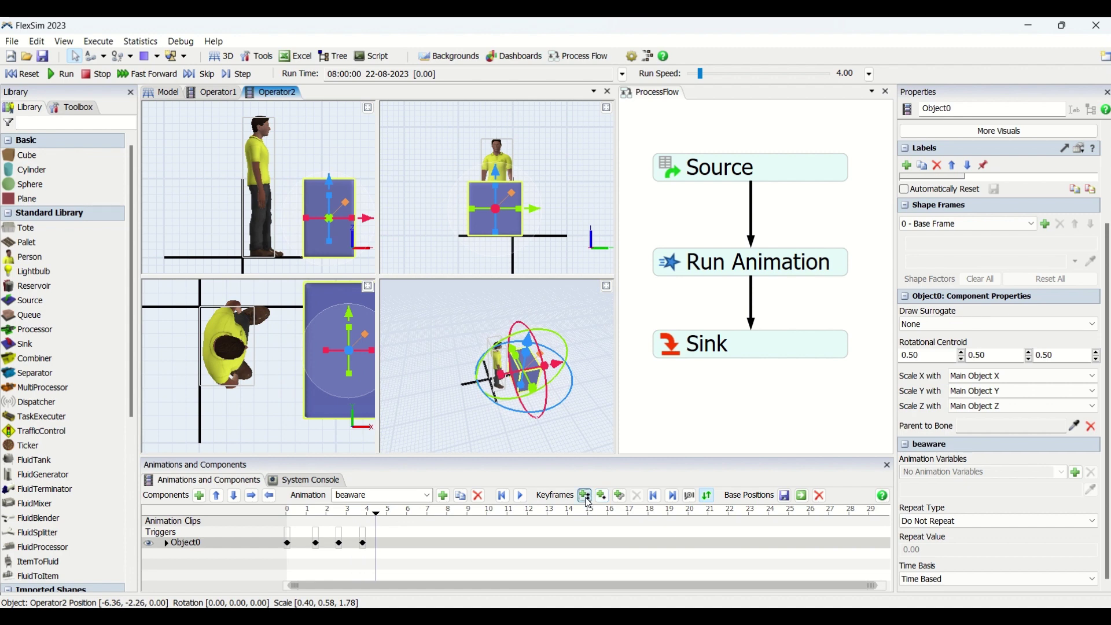
pyautogui.moveTo(324, 352); pyautogui.dragTo(351, 352)
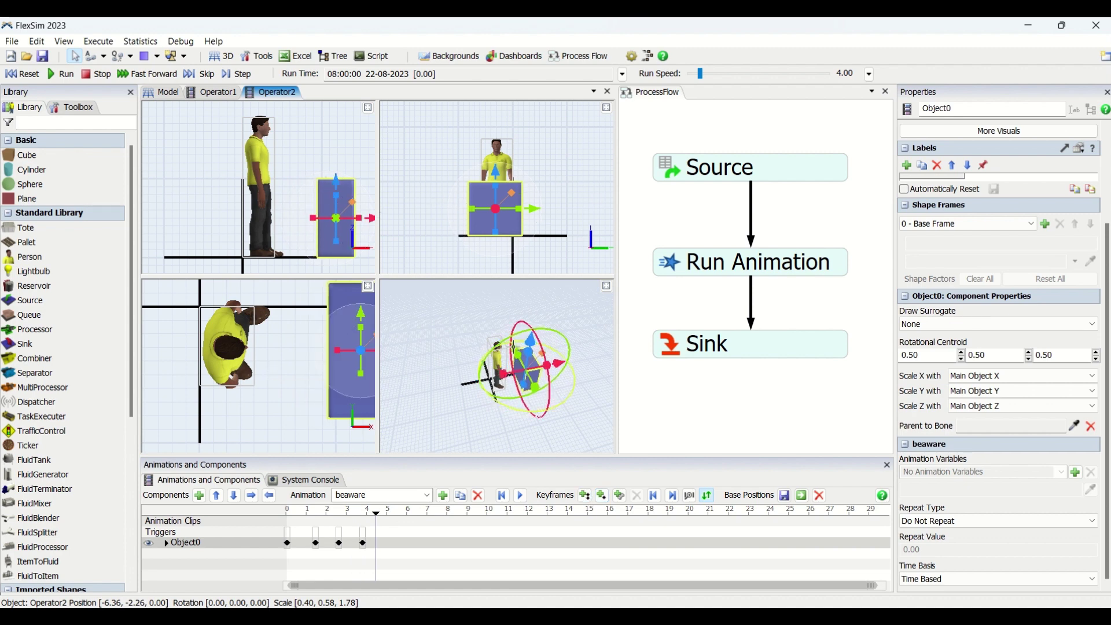
pyautogui.click(586, 497)
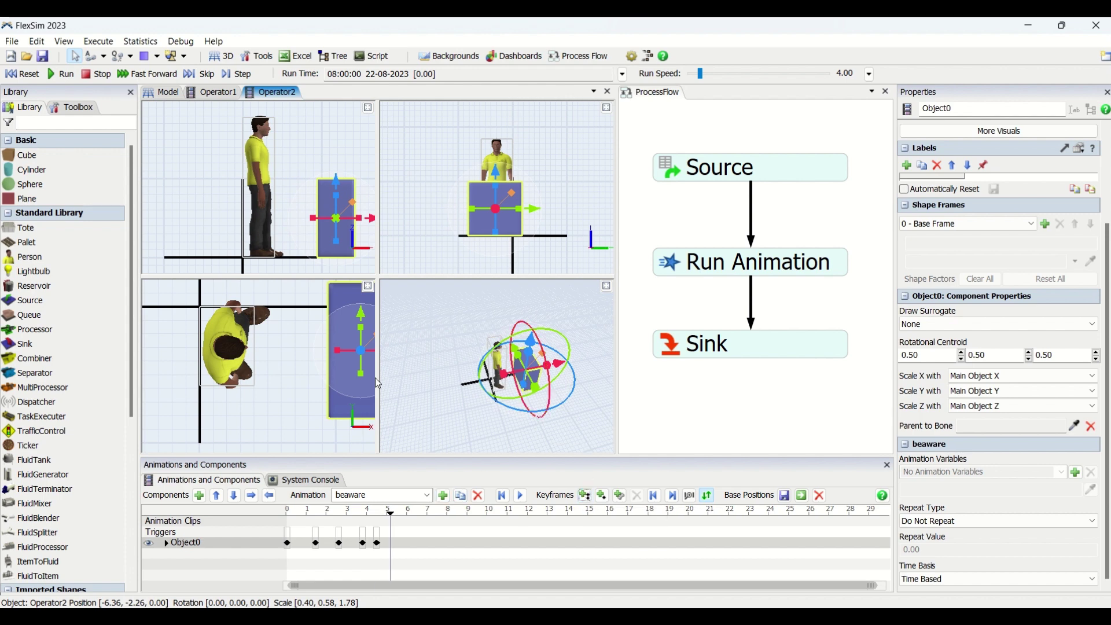
pyautogui.moveTo(335, 400); pyautogui.dragTo(365, 403)
pyautogui.click(584, 498)
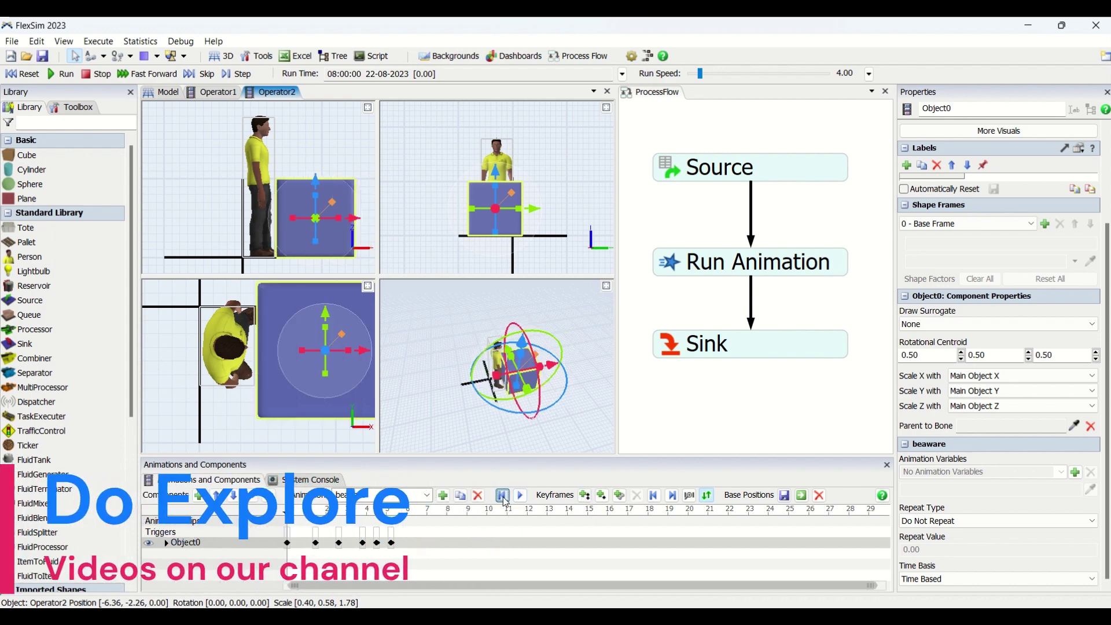
pyautogui.click(520, 496)
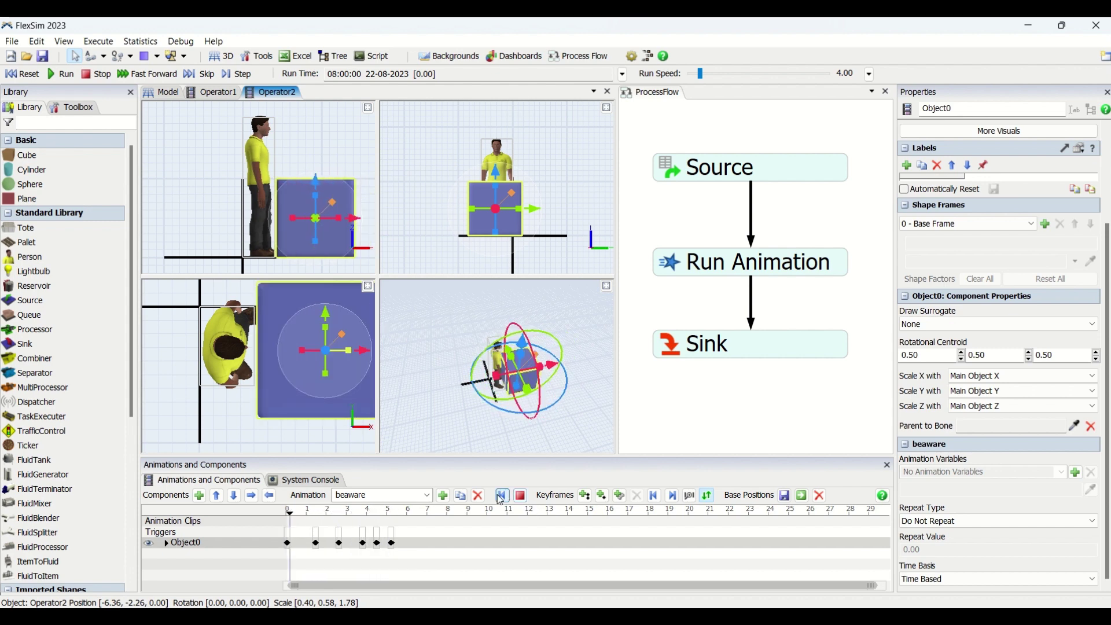
pyautogui.click(502, 496)
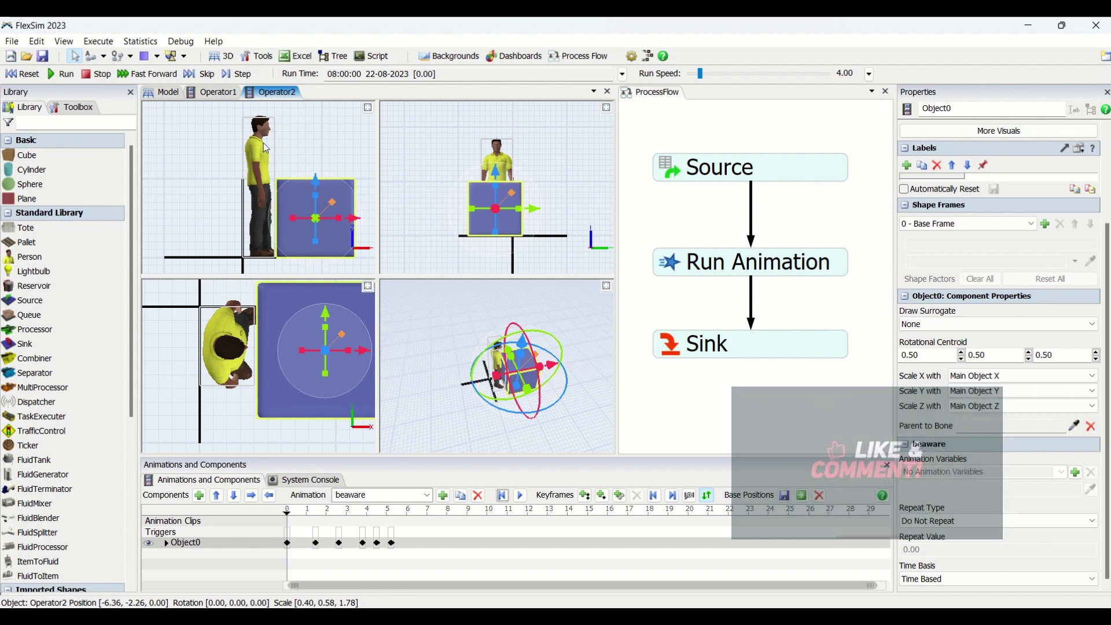
# Deselect Object0 to show the beaware animation's own properties
pyautogui.click(187, 522)
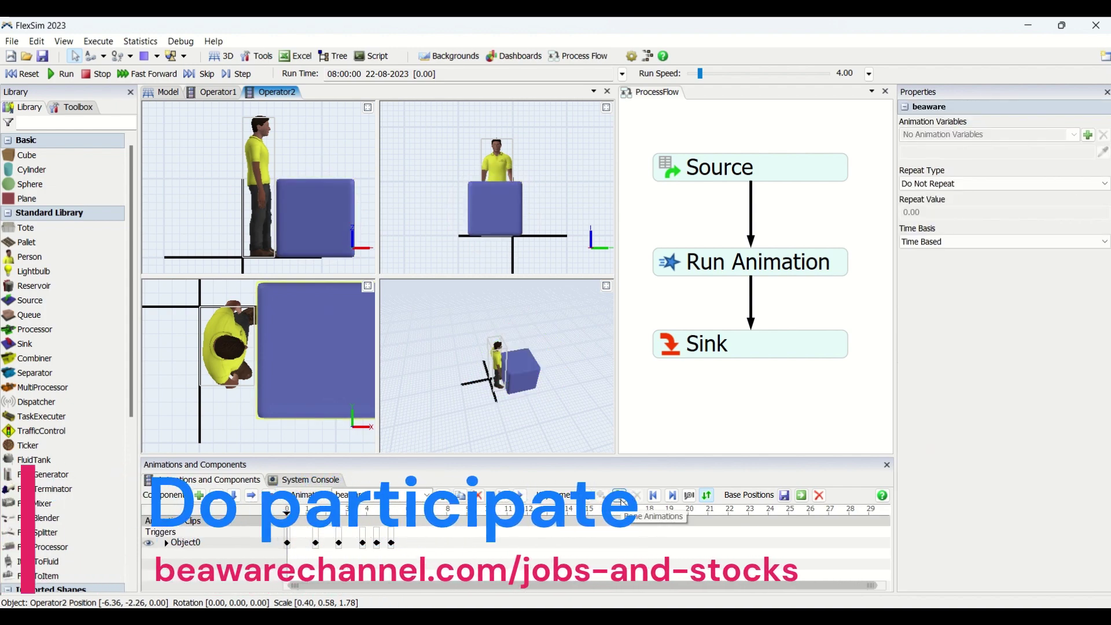
# Add a bone animation clip to beaware using mixamo Person animation 14 with its Push clip
pyautogui.click(620, 496)
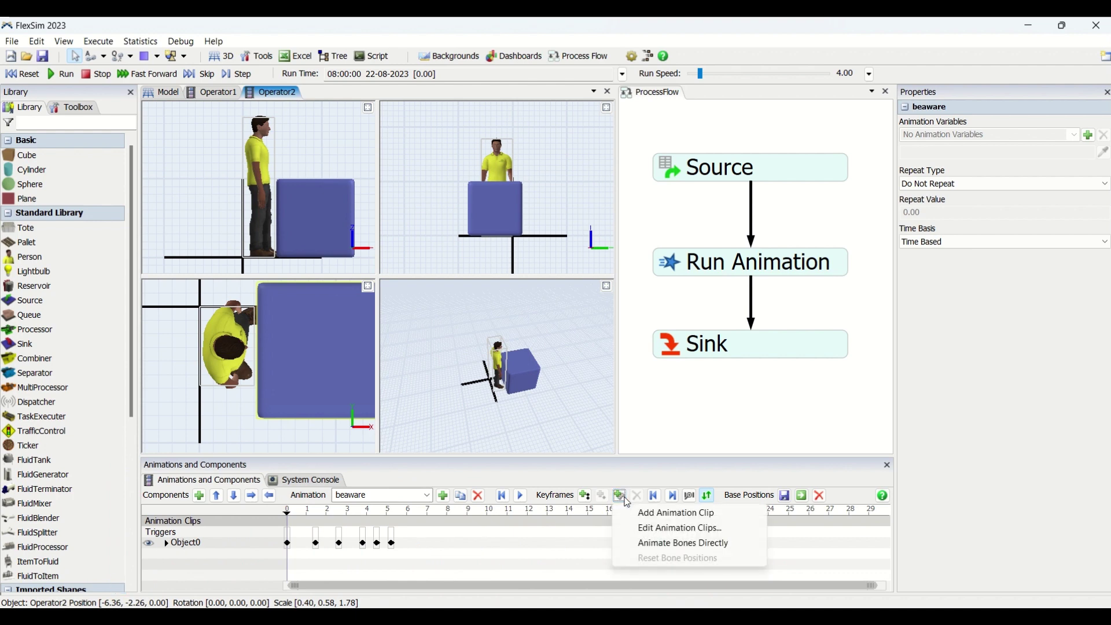
pyautogui.click(655, 514)
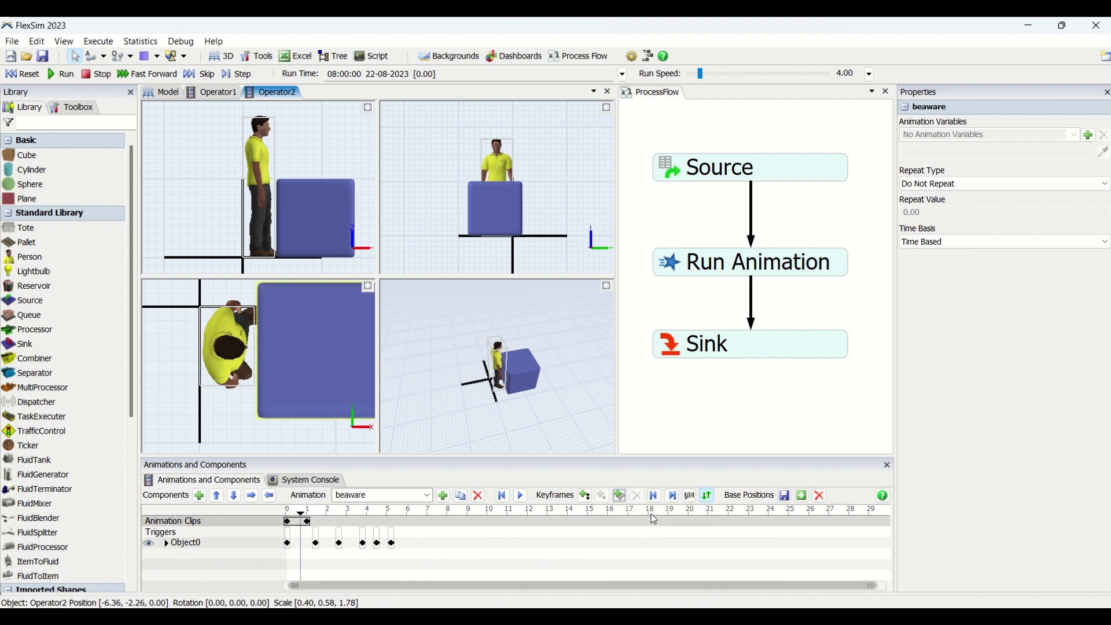
pyautogui.click(309, 523)
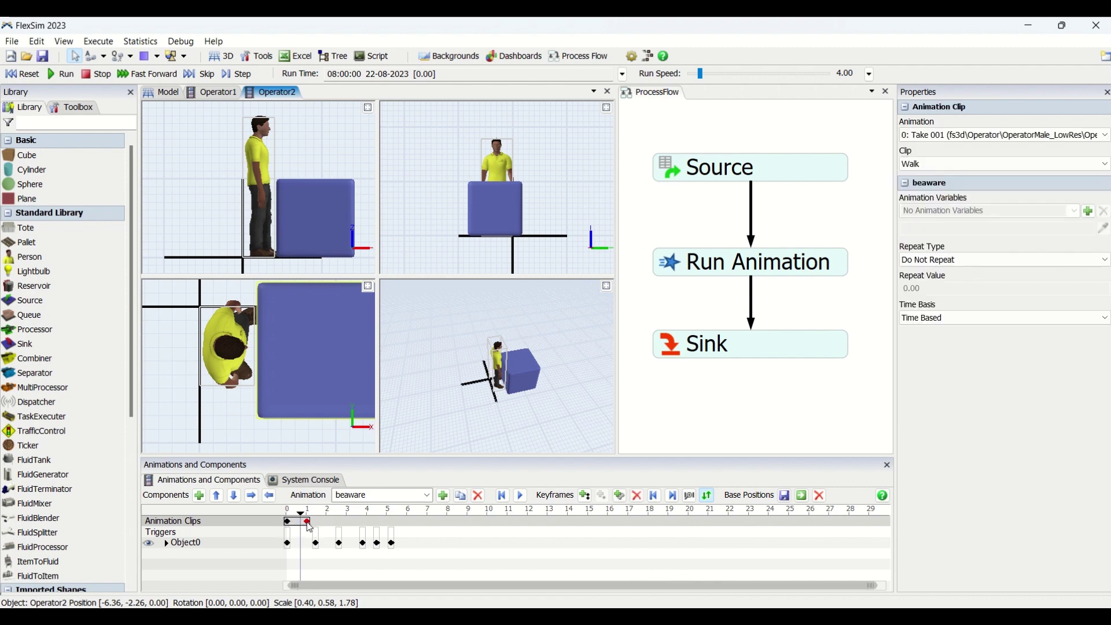
pyautogui.click(972, 139)
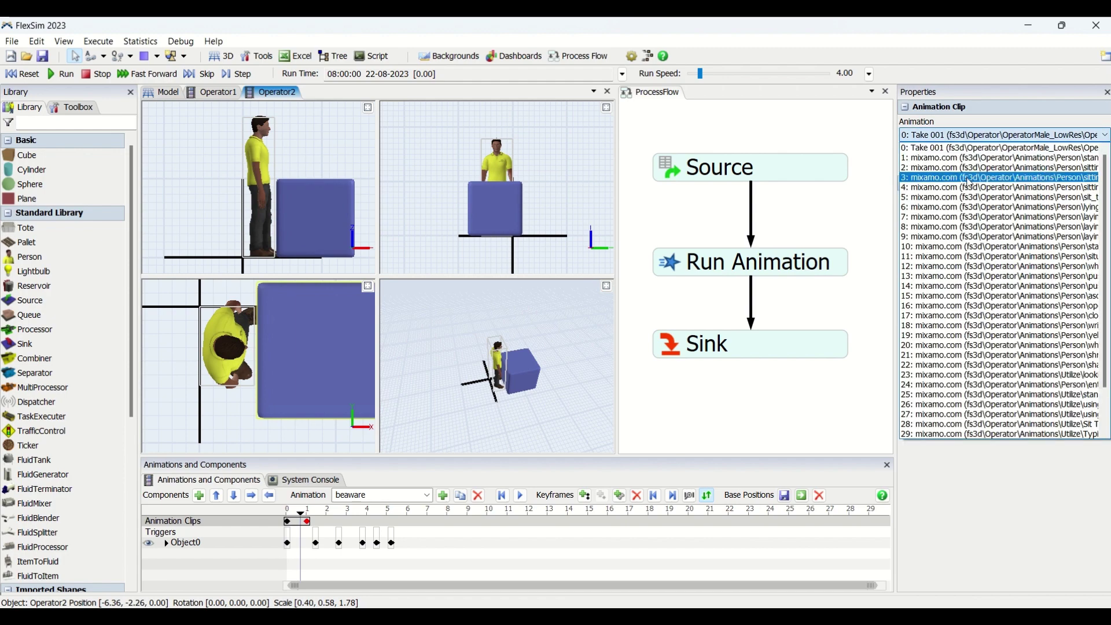
pyautogui.click(998, 287)
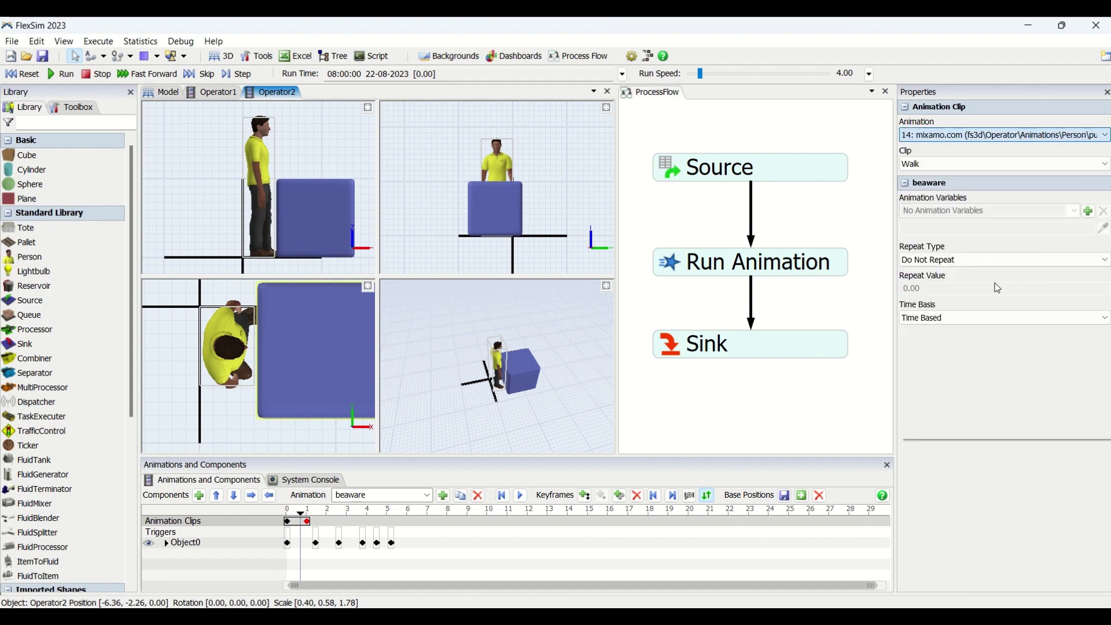
pyautogui.click(966, 164)
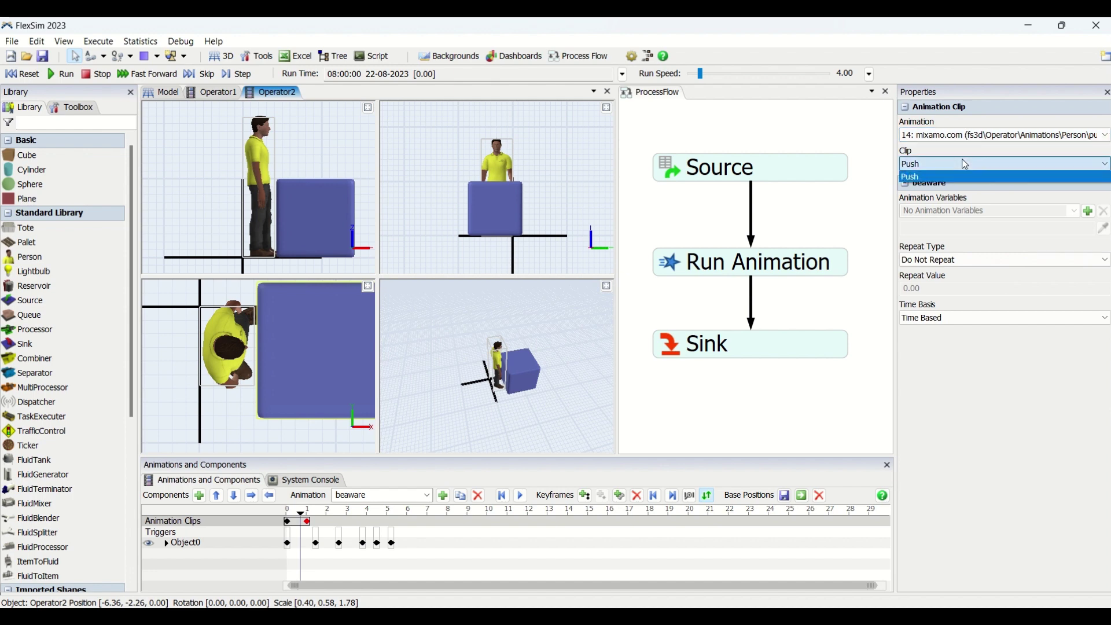
pyautogui.click(961, 176)
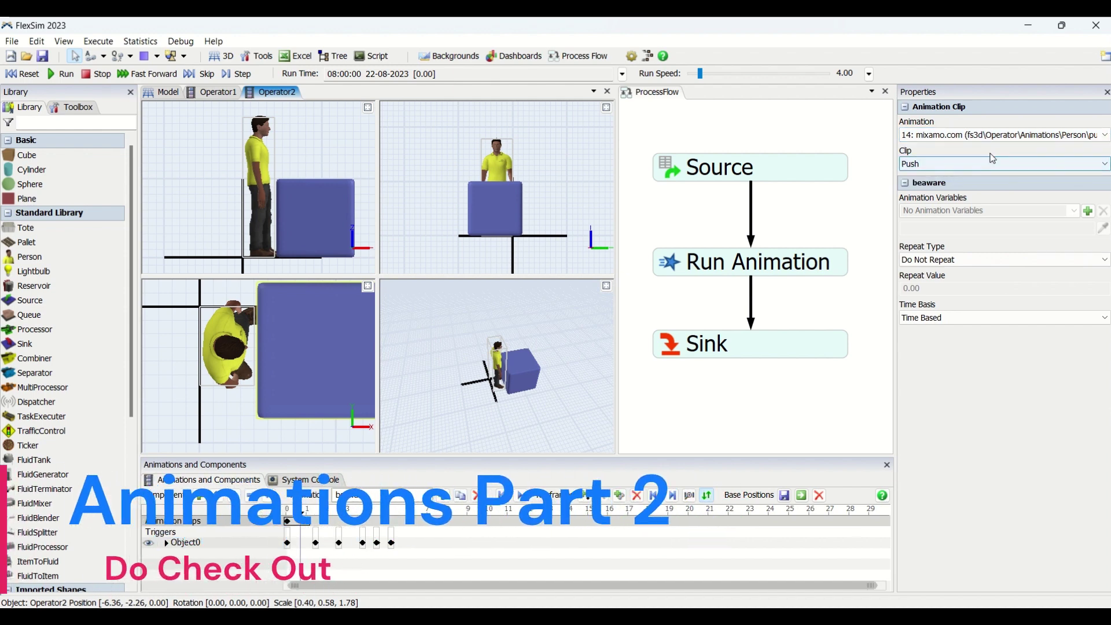
# Stretch the Push clip to about 5 seconds, preview it, then stop and rewind to 0
pyautogui.moveTo(307, 522); pyautogui.dragTo(395, 525)
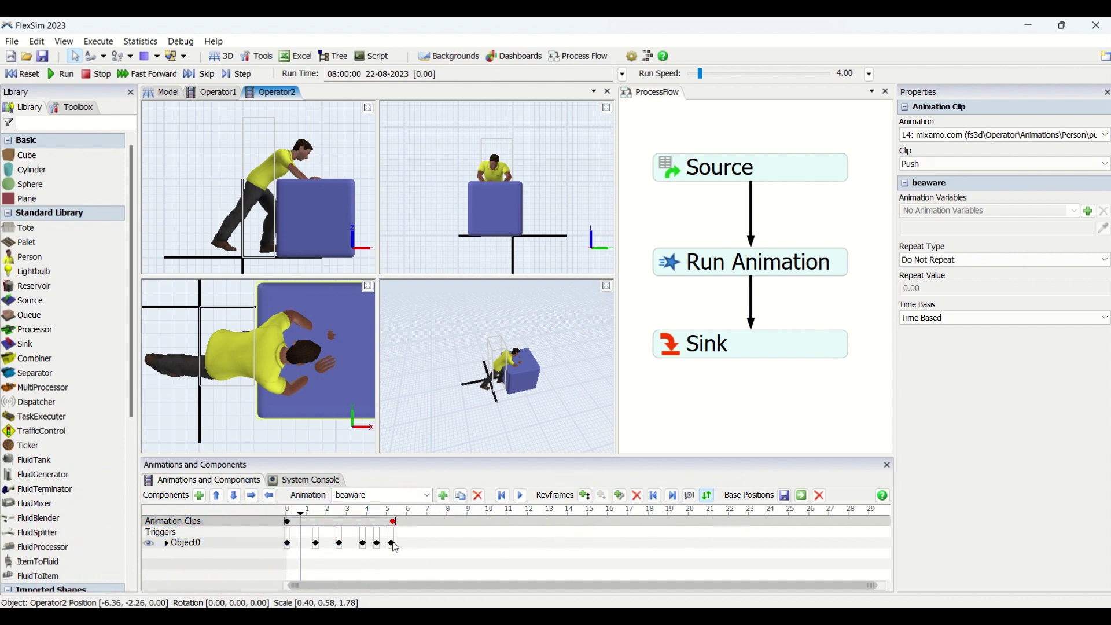
pyautogui.click(502, 495)
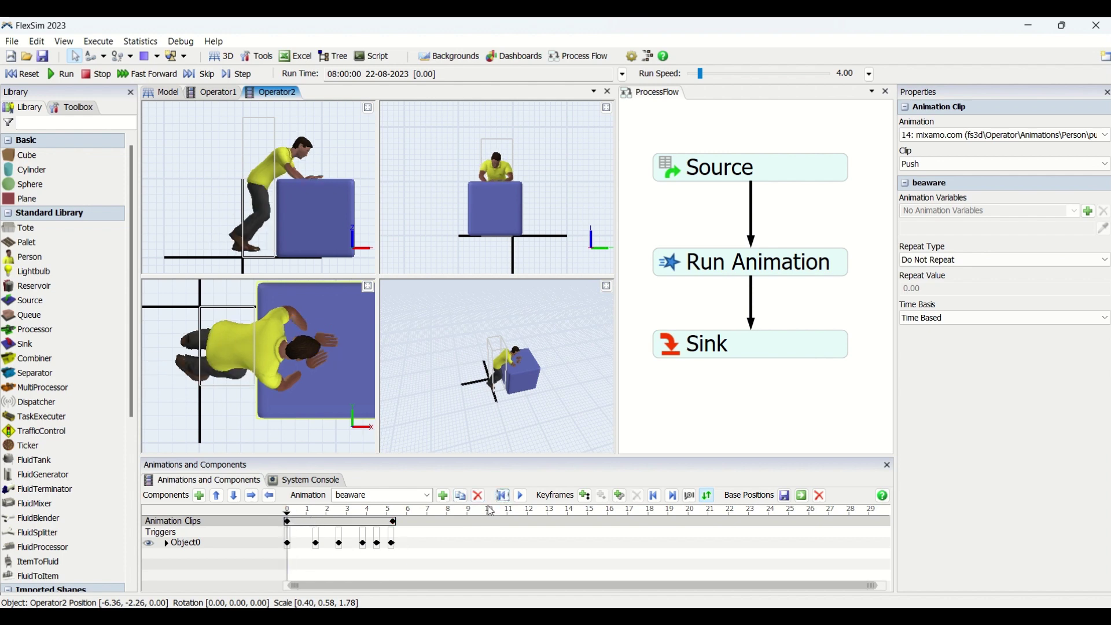
pyautogui.click(521, 496)
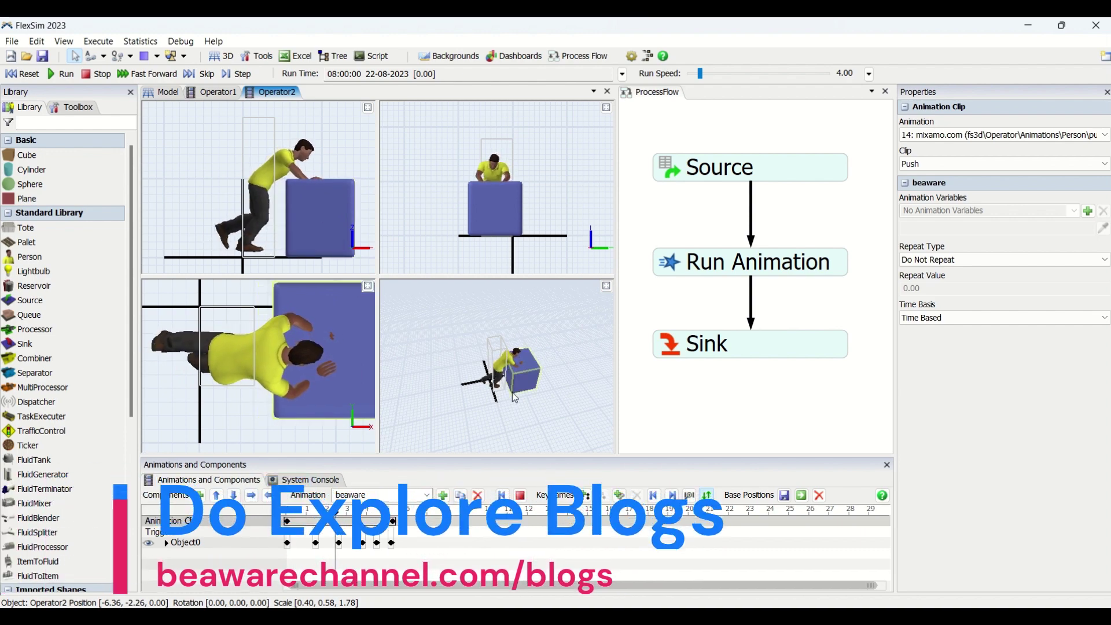
pyautogui.scroll(5, 508, 399)
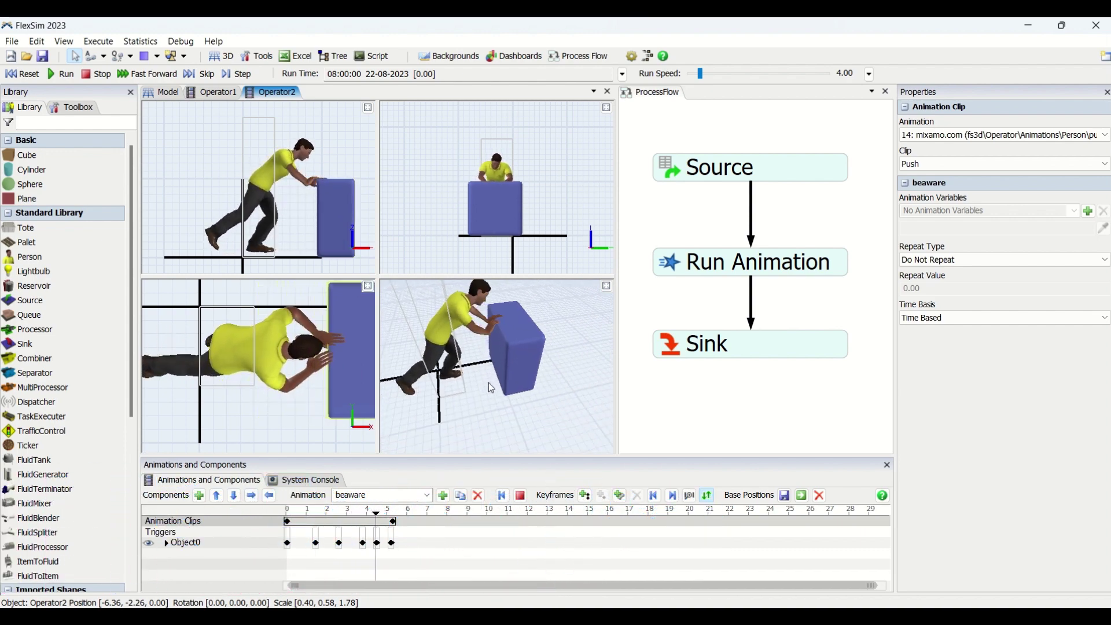
pyautogui.scroll(-4, 488, 383)
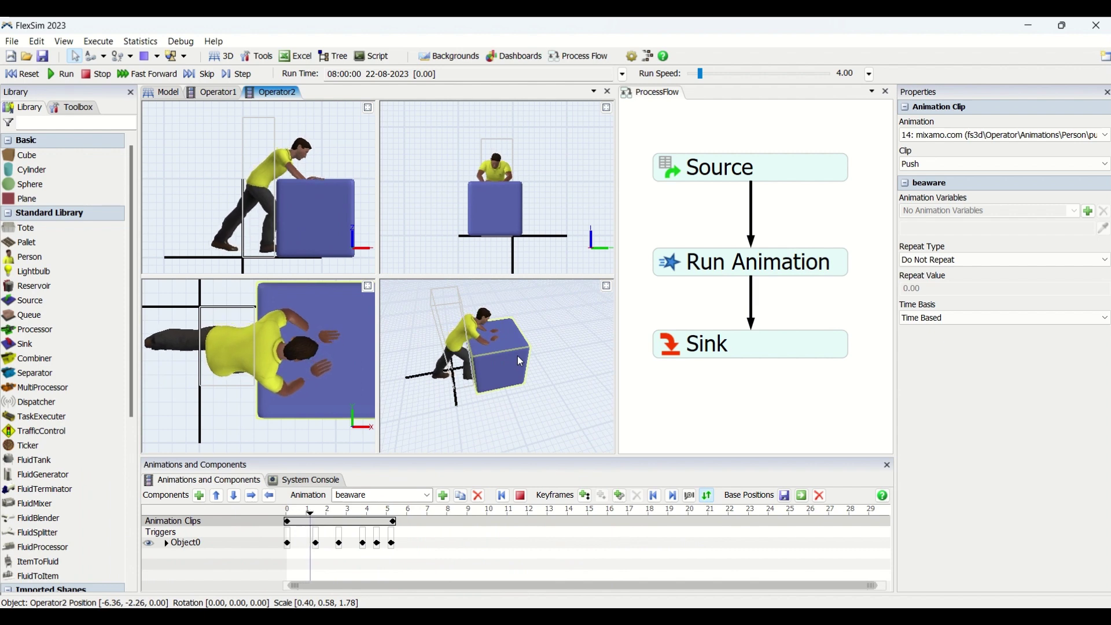
pyautogui.click(502, 496)
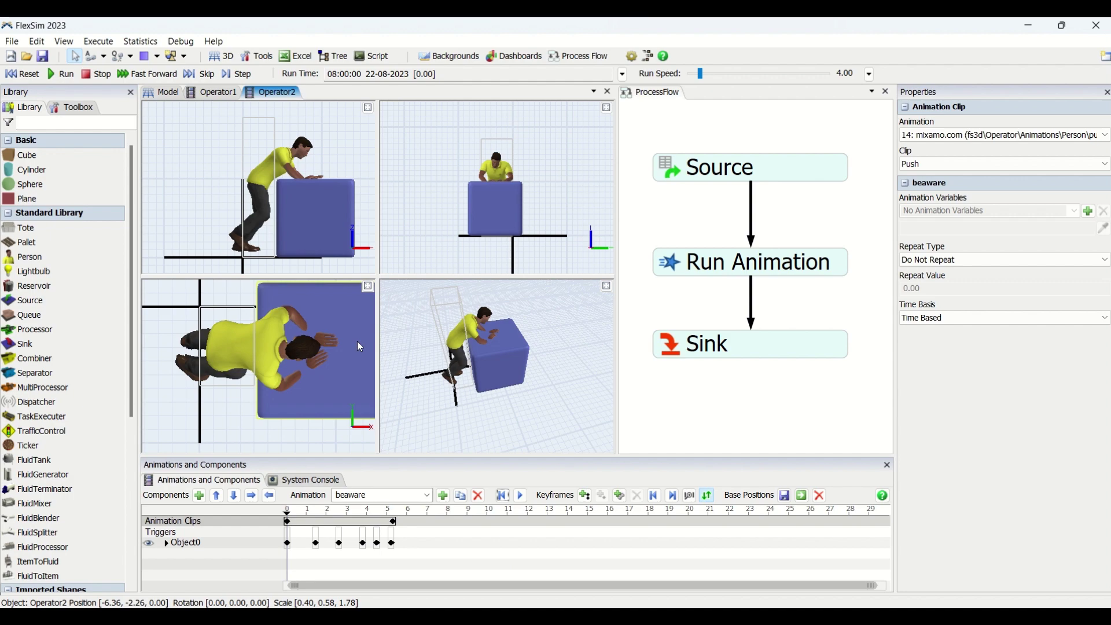
# Return to the Model tab's 3D view and close the Source activity's settings popup
pyautogui.click(165, 91)
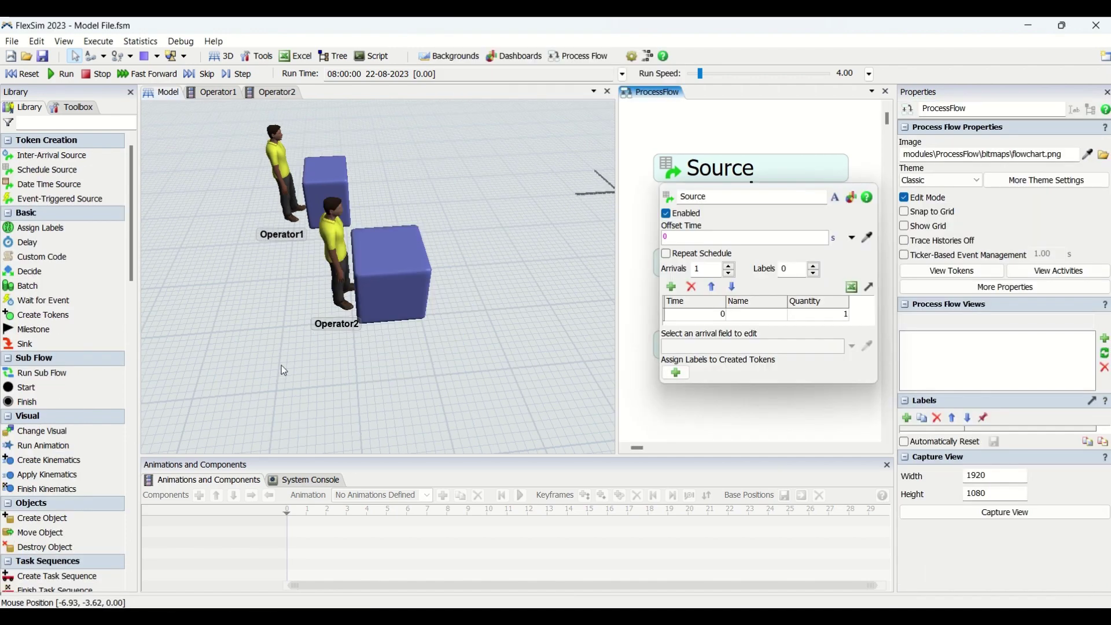
pyautogui.click(281, 366)
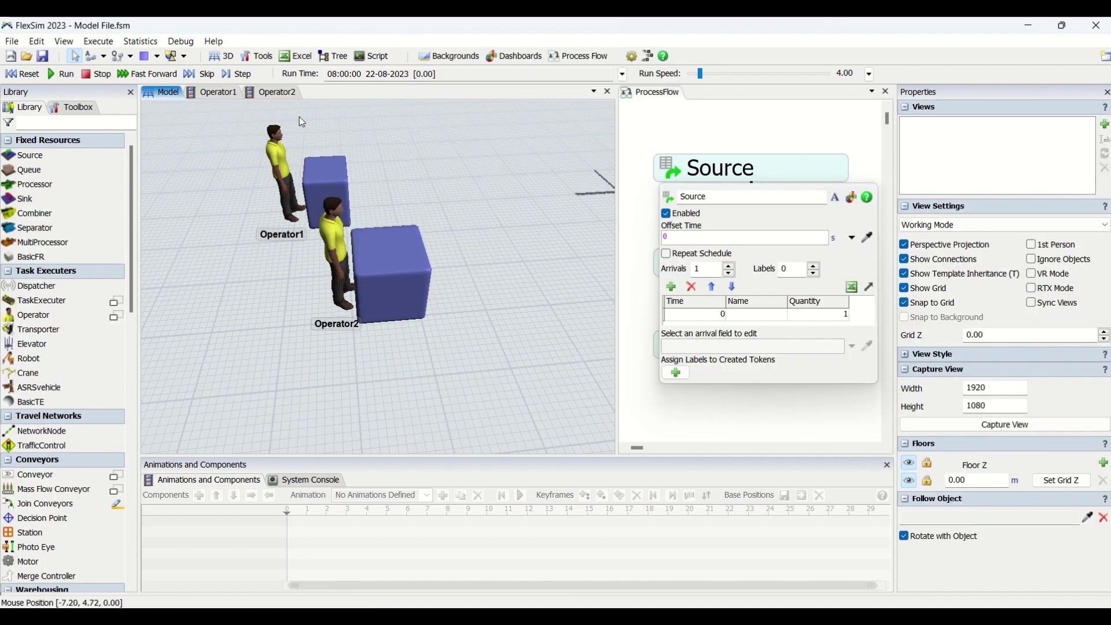
pyautogui.click(278, 92)
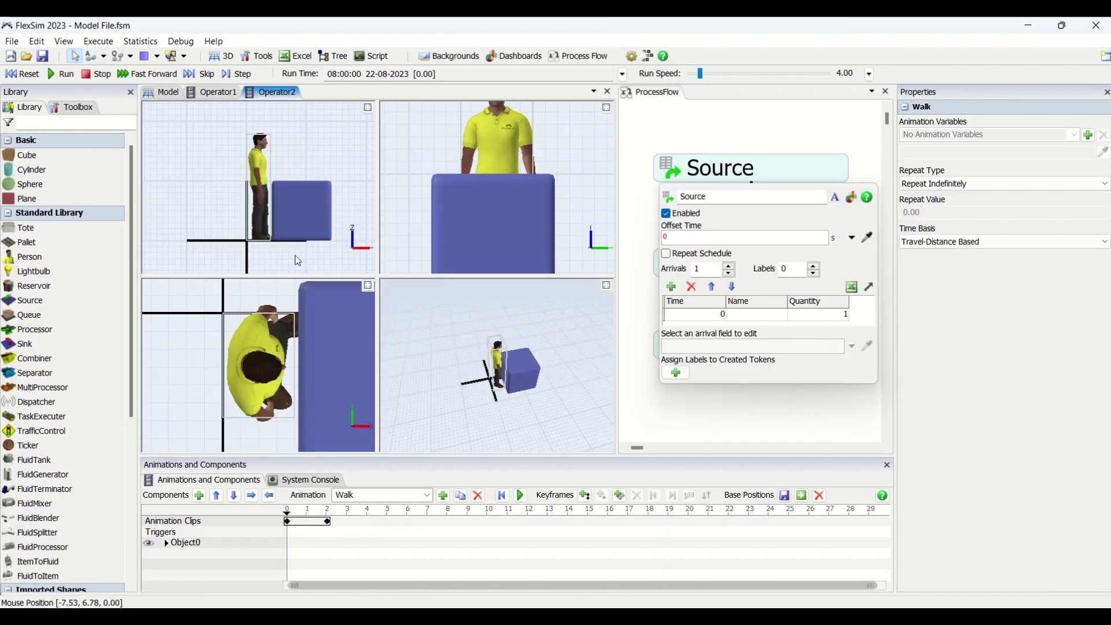
pyautogui.click(165, 93)
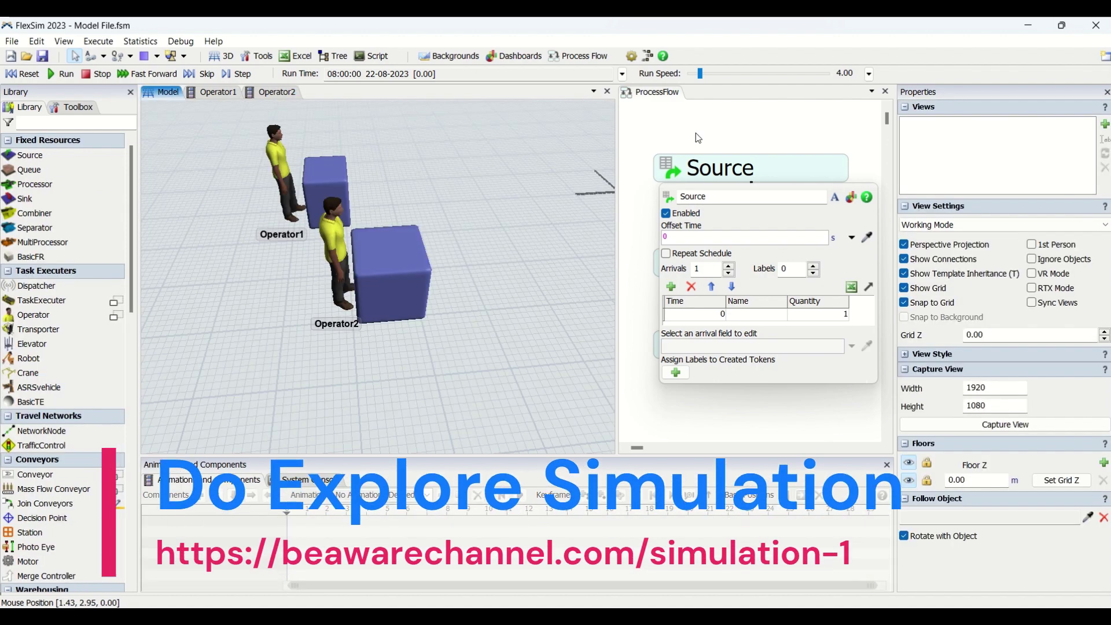
pyautogui.click(706, 134)
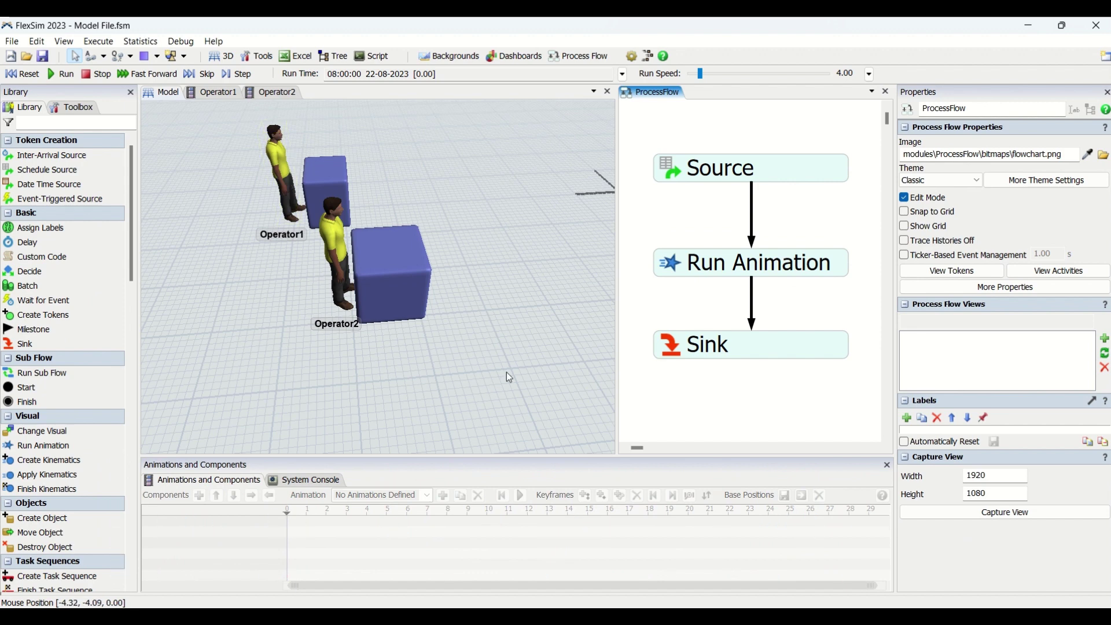
# Change the Run Animation activity's animation from 'Animation37' to 'beaware'
pyautogui.doubleClick(680, 159)
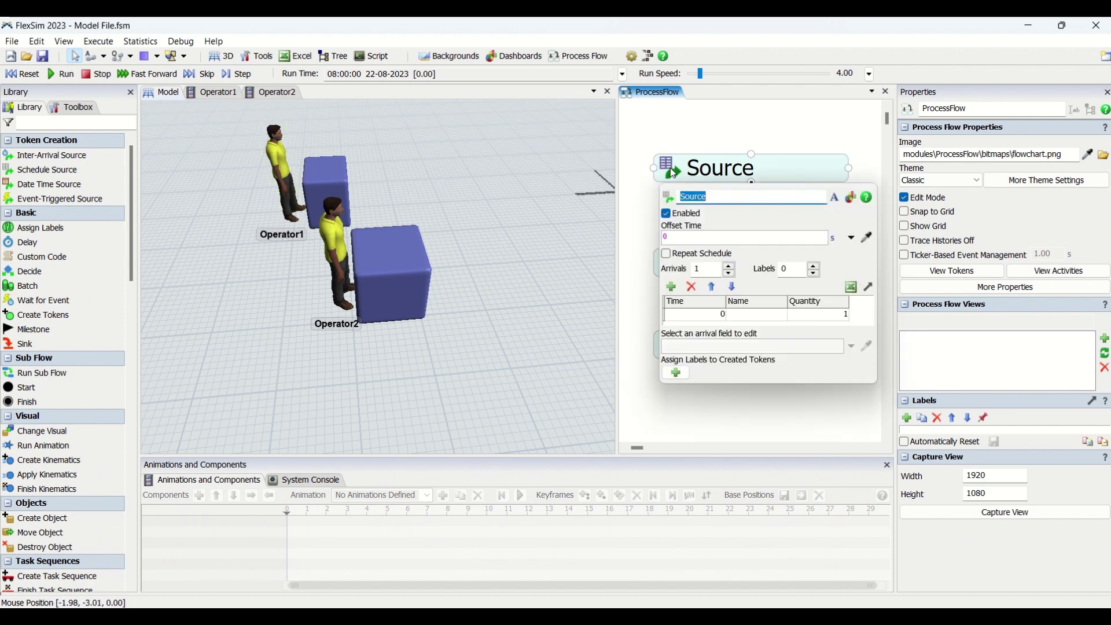
pyautogui.press('Escape')
pyautogui.doubleClick(675, 269)
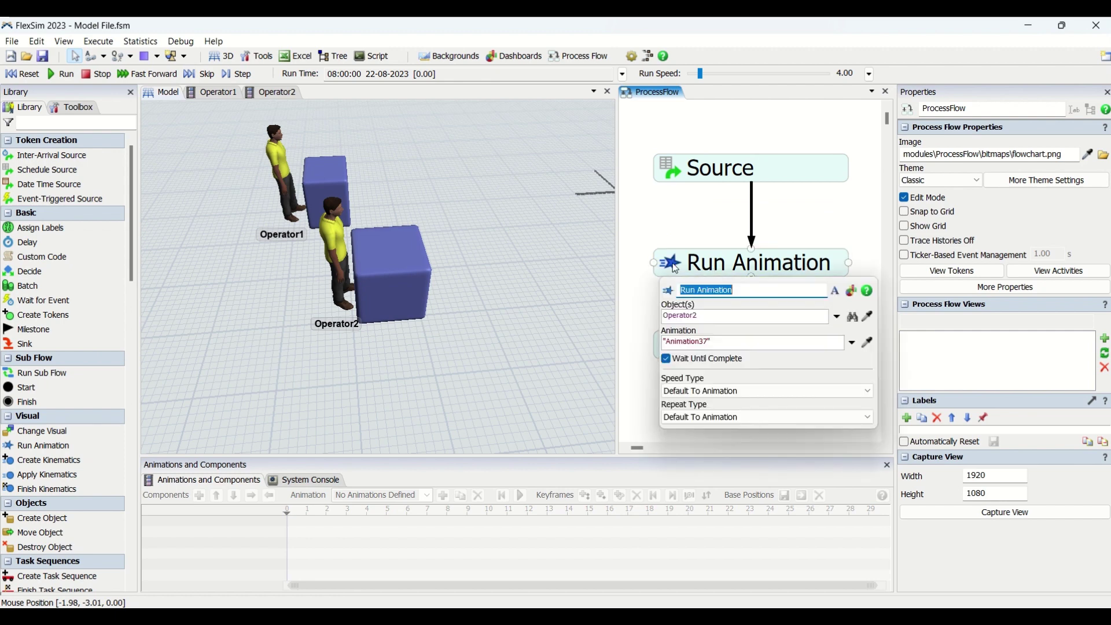
pyautogui.click(695, 346)
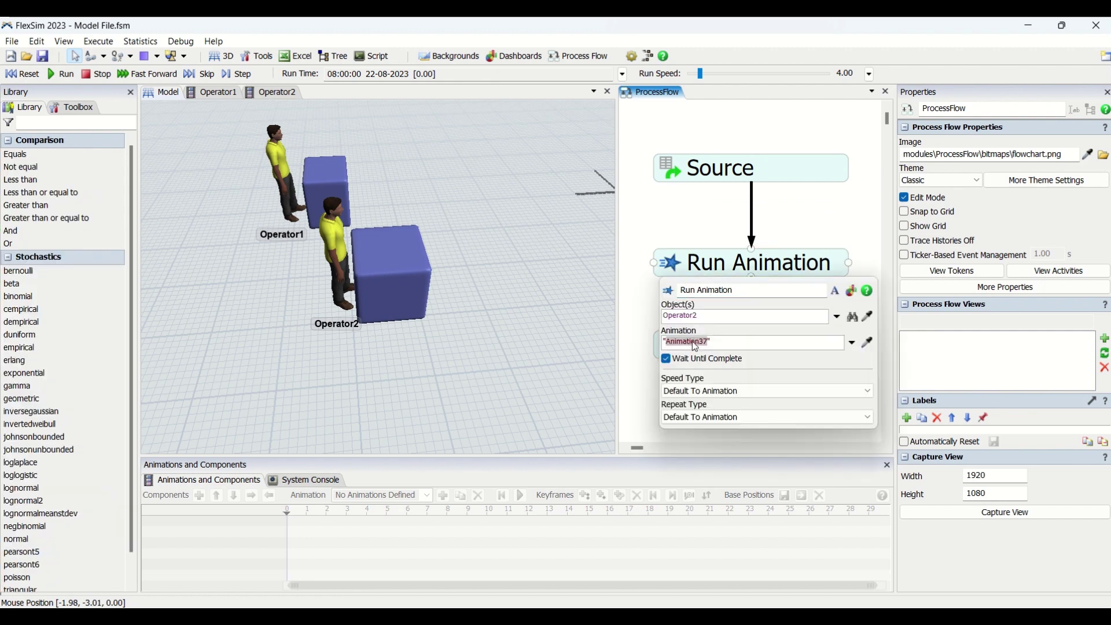
pyautogui.write('beaware')
pyautogui.click(477, 358)
# Run and reset the model several times to watch Operator2 push the box
pyautogui.click(23, 75)
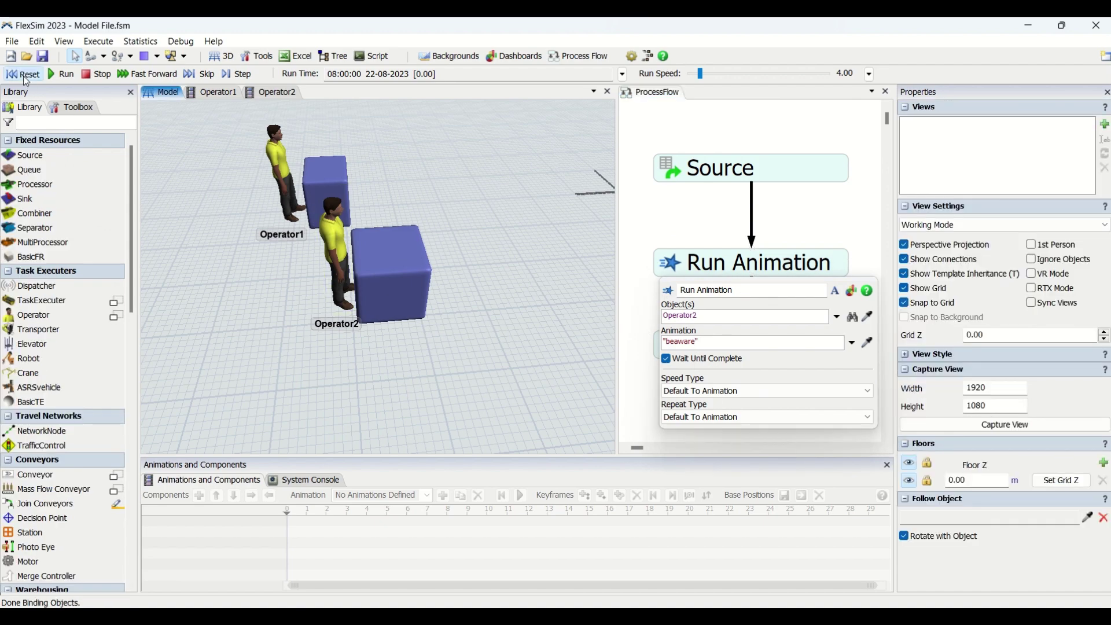
pyautogui.click(58, 80)
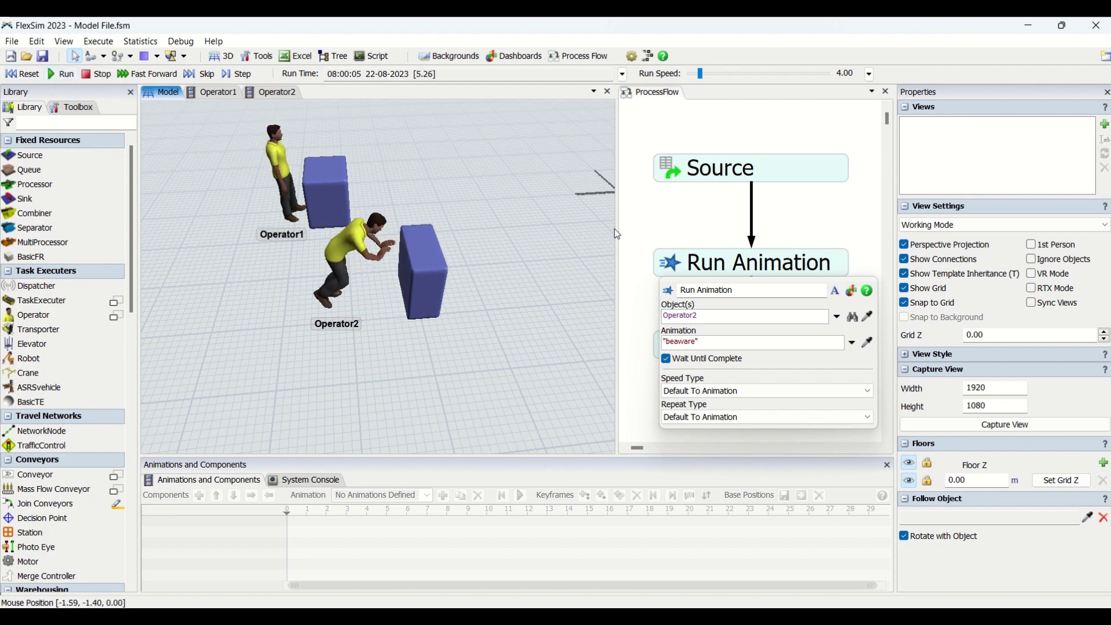
pyautogui.click(737, 207)
pyautogui.click(22, 74)
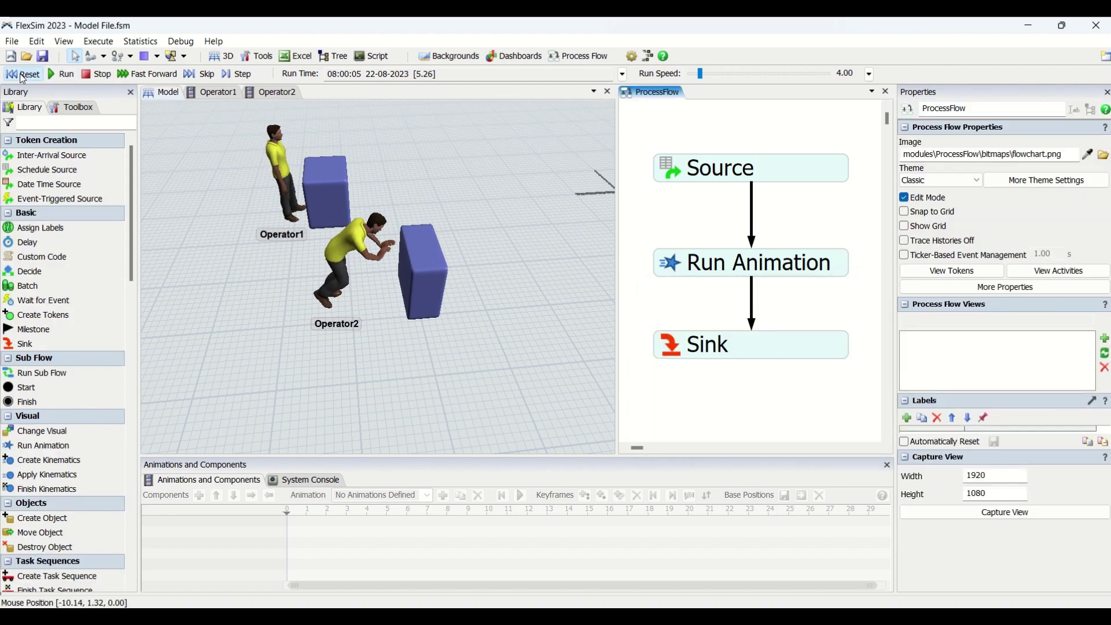
pyautogui.click(53, 76)
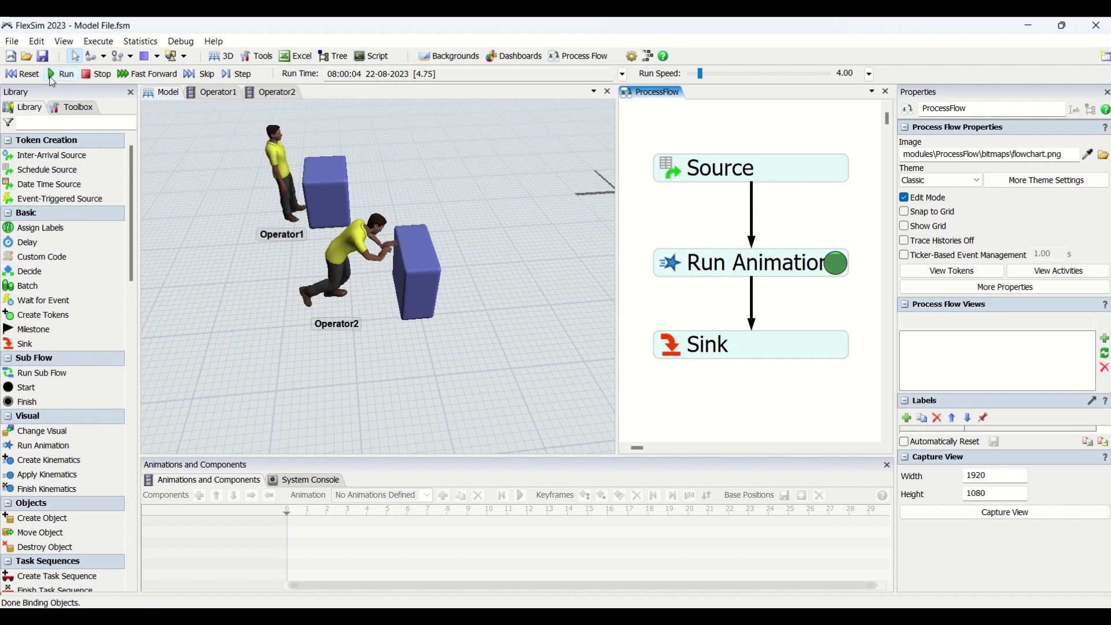
pyautogui.click(508, 242)
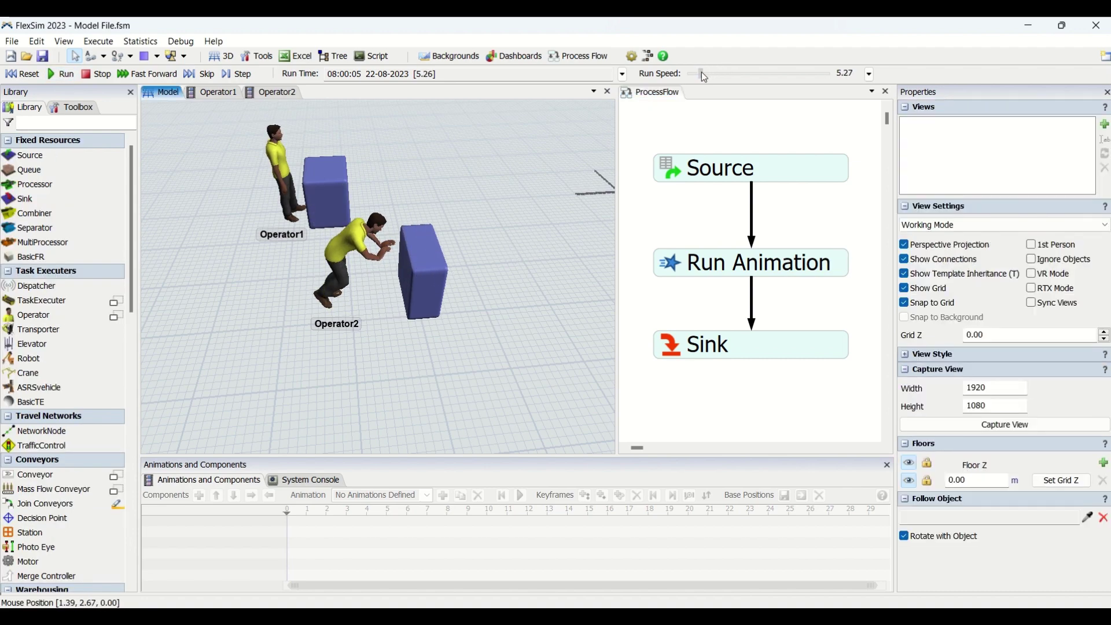
pyautogui.click(26, 75)
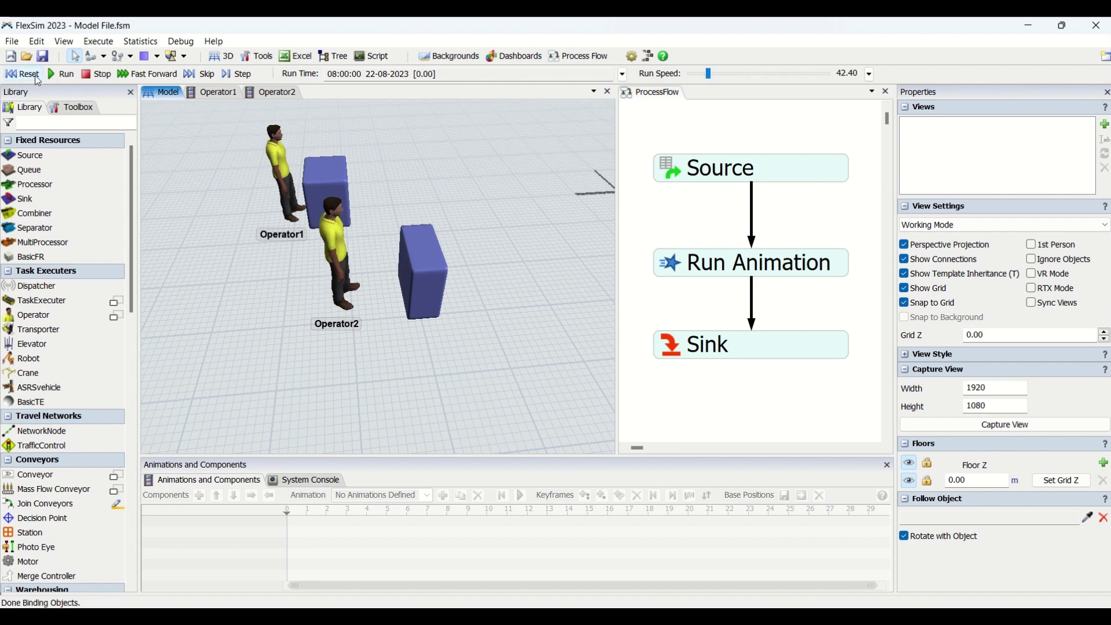
pyautogui.click(62, 74)
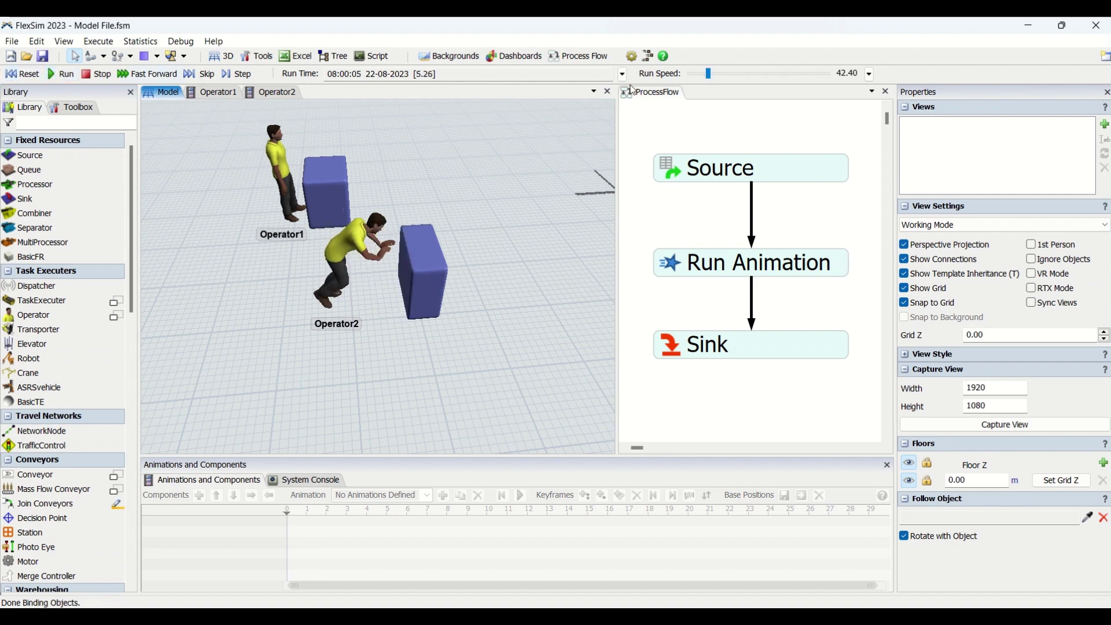
# Replay the run at minimum and then higher run speed (5.27), then reopen Operator2's animation editor
pyautogui.moveTo(702, 71); pyautogui.dragTo(693, 75)
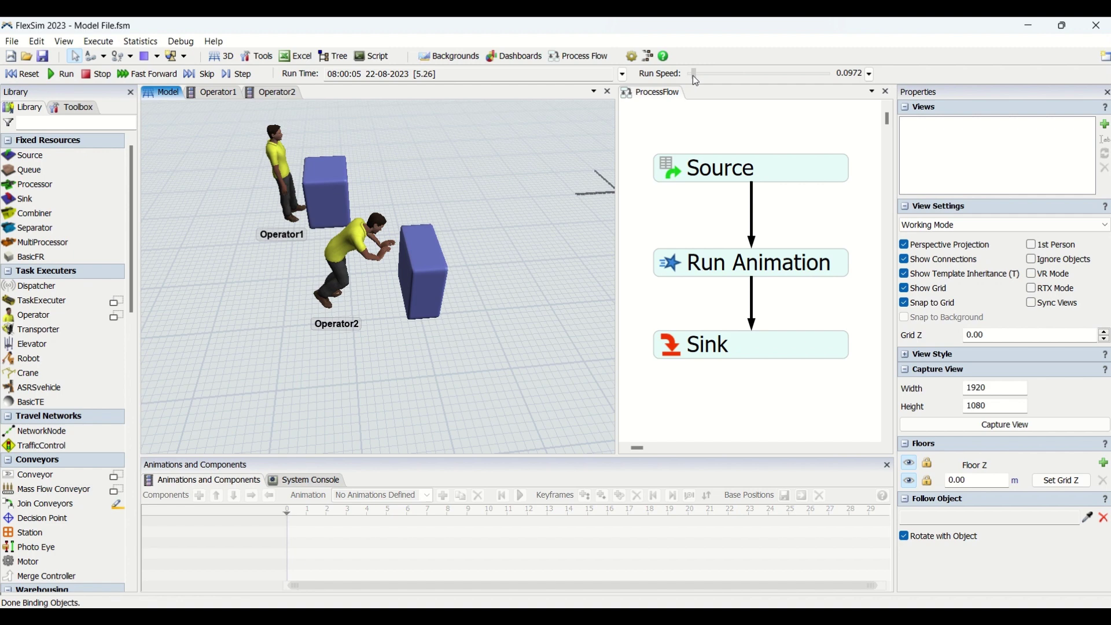
pyautogui.click(20, 75)
pyautogui.click(63, 75)
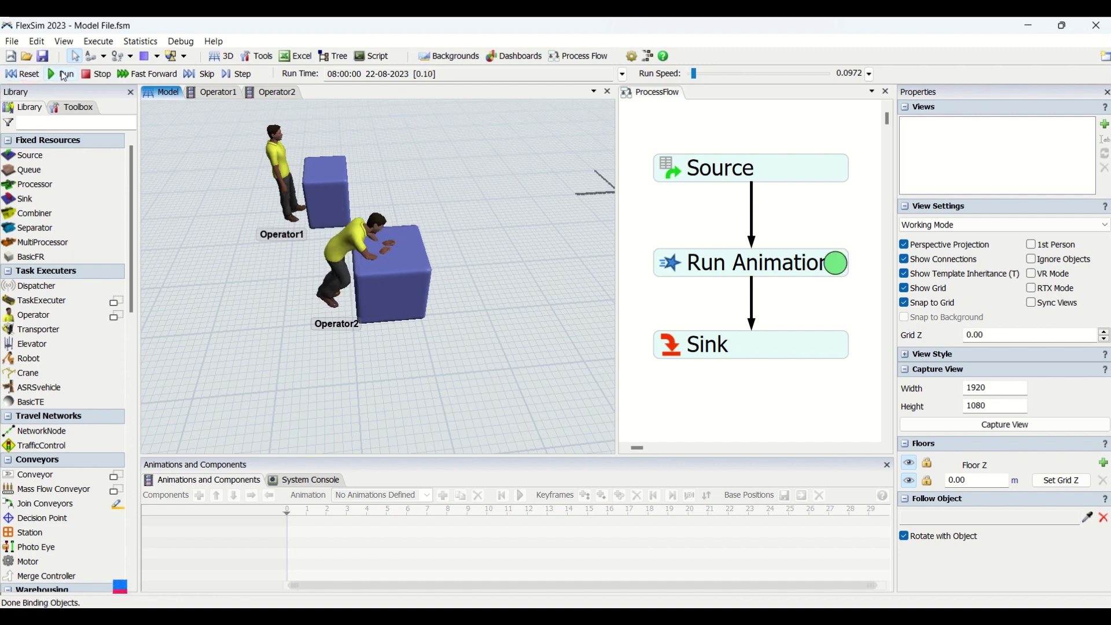
pyautogui.moveTo(693, 75); pyautogui.dragTo(701, 75)
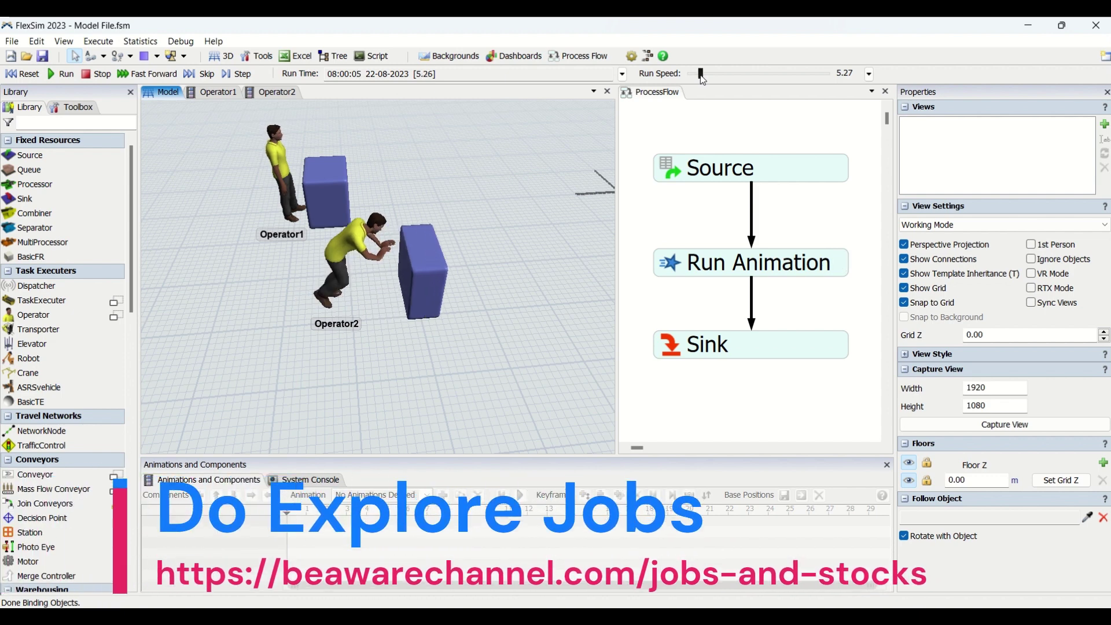
pyautogui.click(21, 74)
pyautogui.click(62, 74)
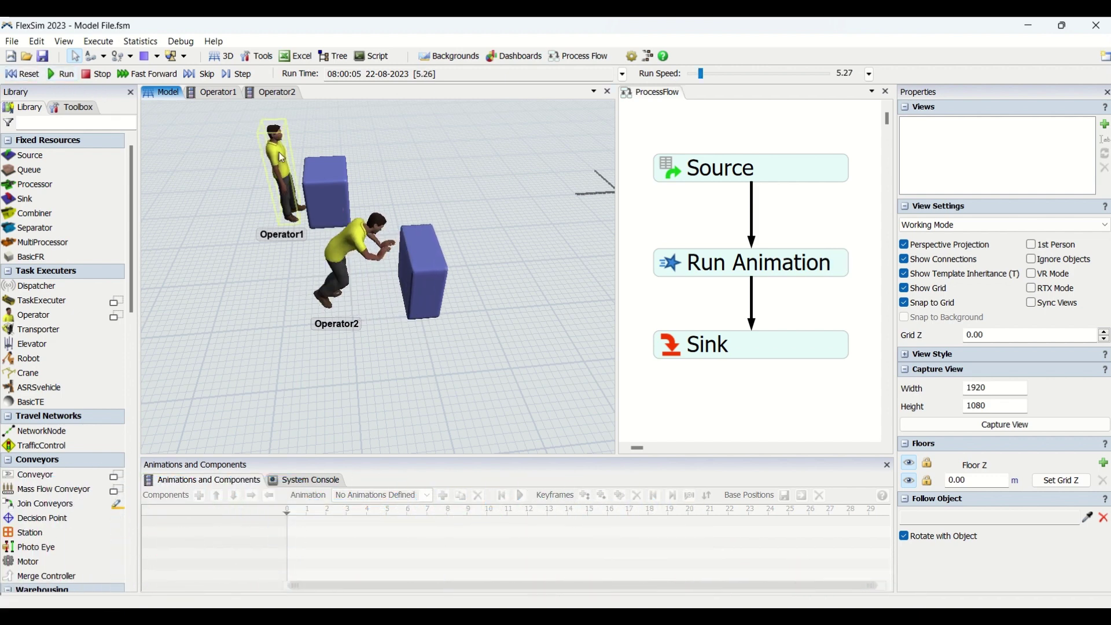
pyautogui.click(283, 95)
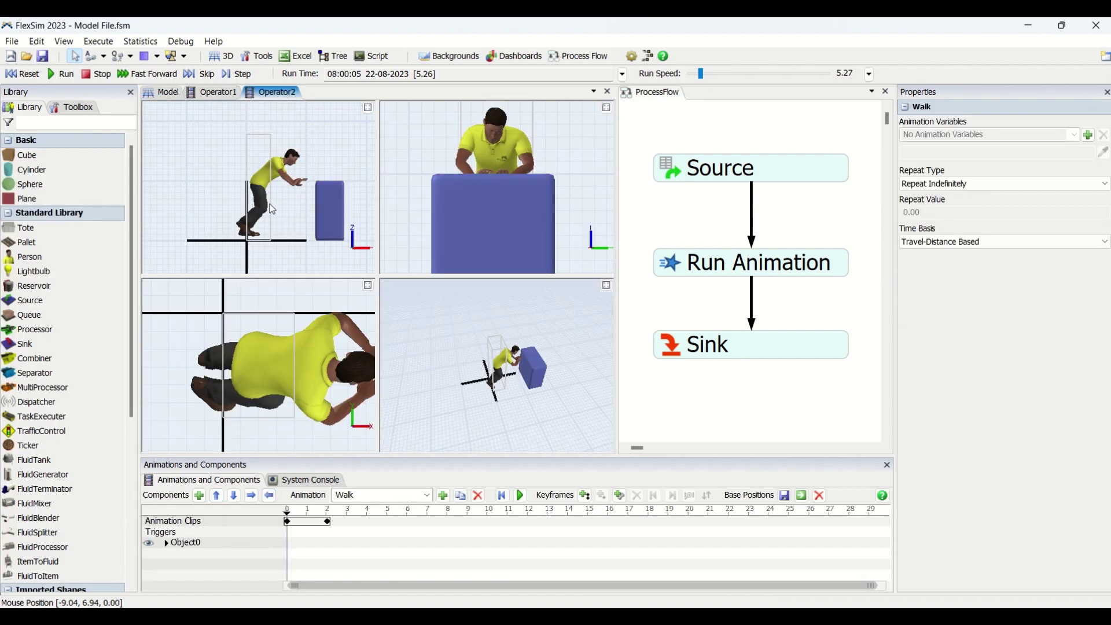
# Glance at Operator1's animation, then return to the 3D model showing both operators pushing boxes
pyautogui.click(215, 94)
pyautogui.click(174, 94)
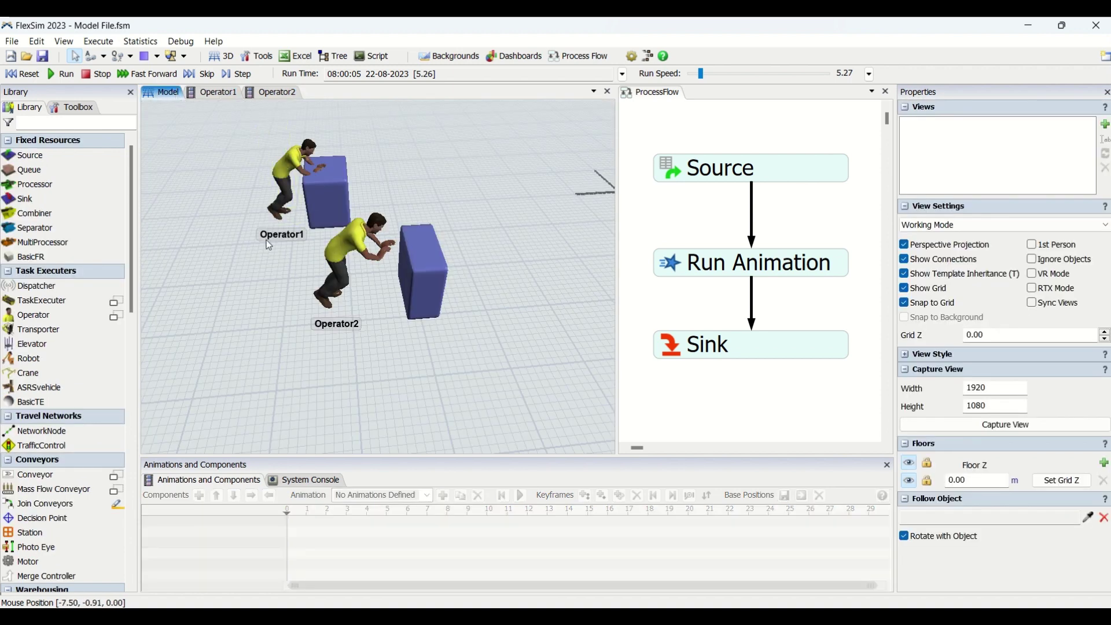